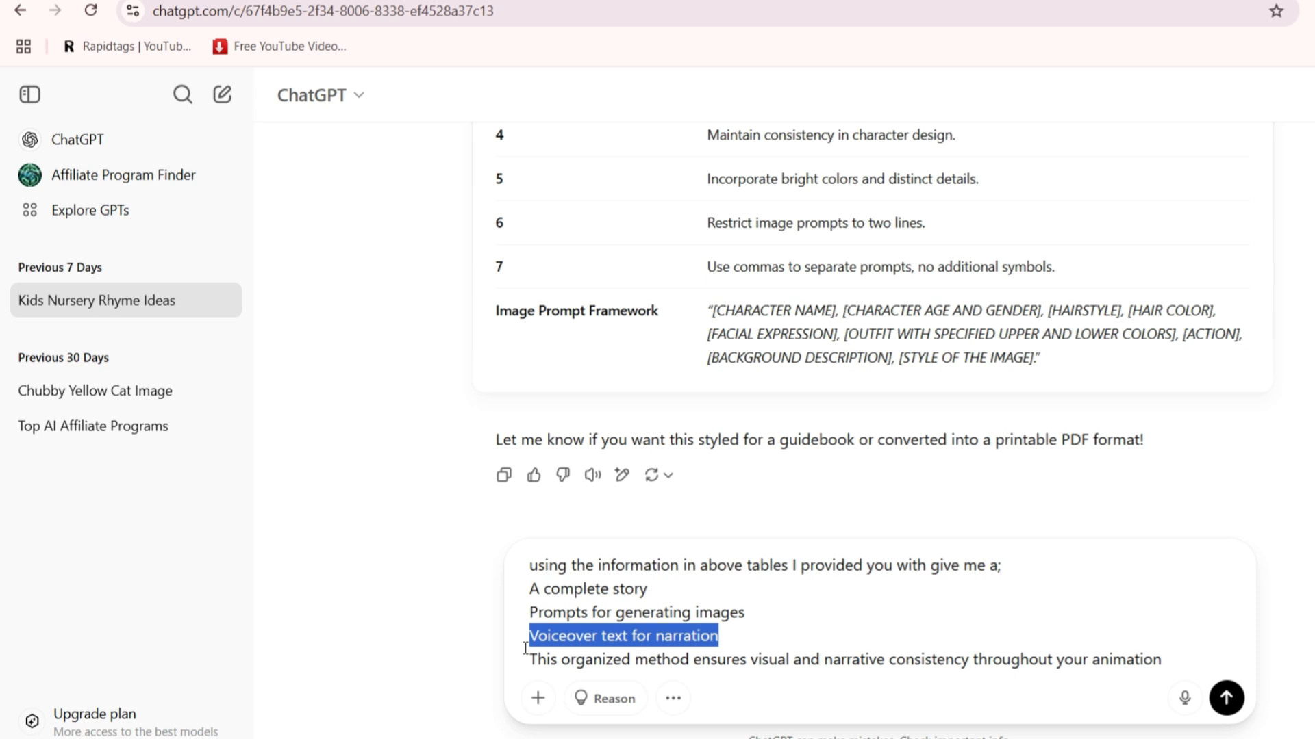
# Edit the ChatGPT request asking for a complete story, image prompts and voiceover text for narration
pyautogui.click(521, 650)
pyautogui.moveTo(530, 658); pyautogui.dragTo(1126, 653)
pyautogui.click(1087, 647)
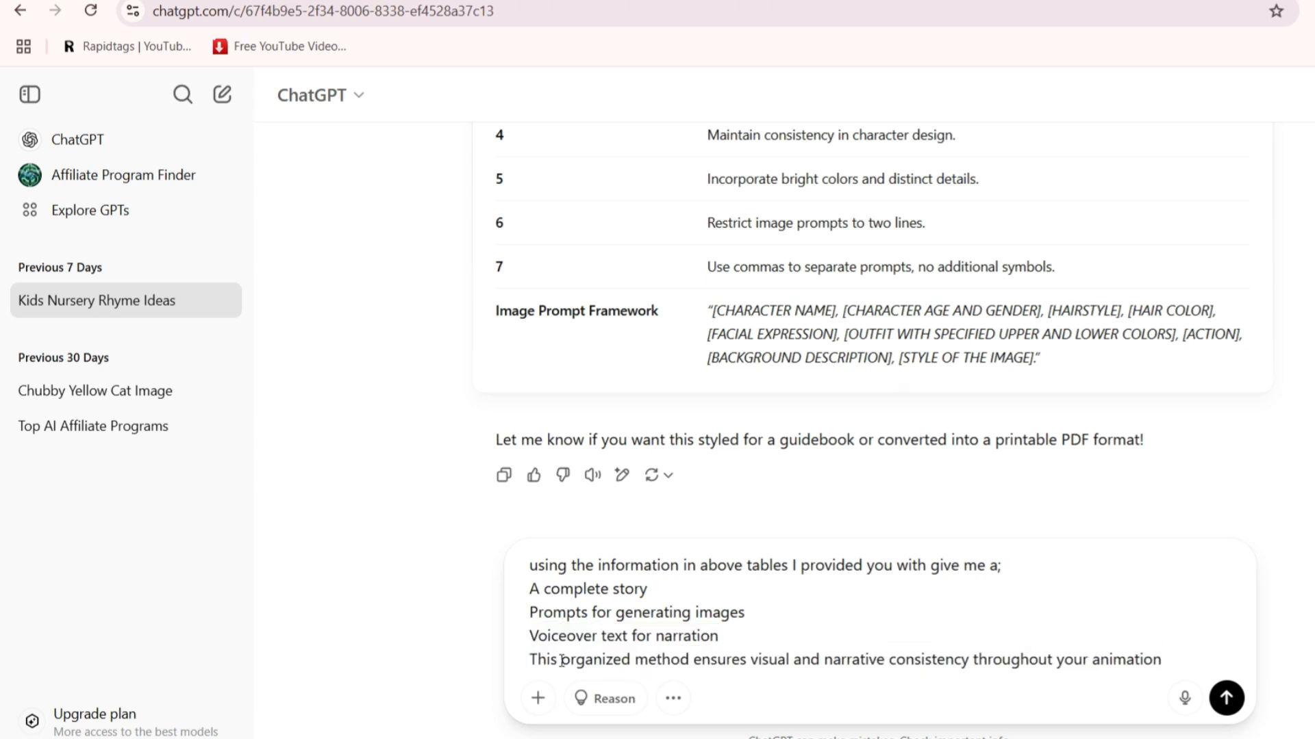
pyautogui.press('BackSpace')
pyautogui.moveTo(1135, 666); pyautogui.dragTo(1062, 661)
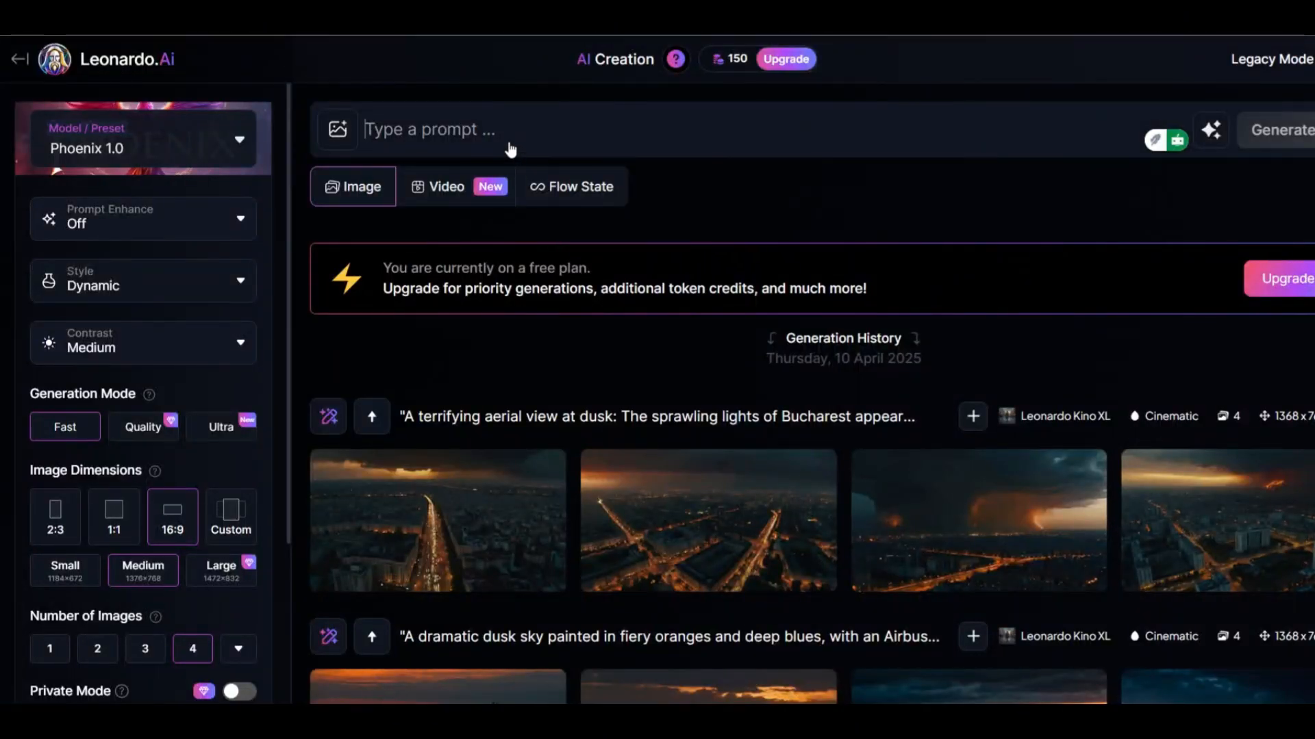
# Paste the image prompt into the Leonardo prompt box and set Prompt Enhance to Off with Fast generation mode
pyautogui.click(506, 133)
pyautogui.hotkey('ctrl', 'v')
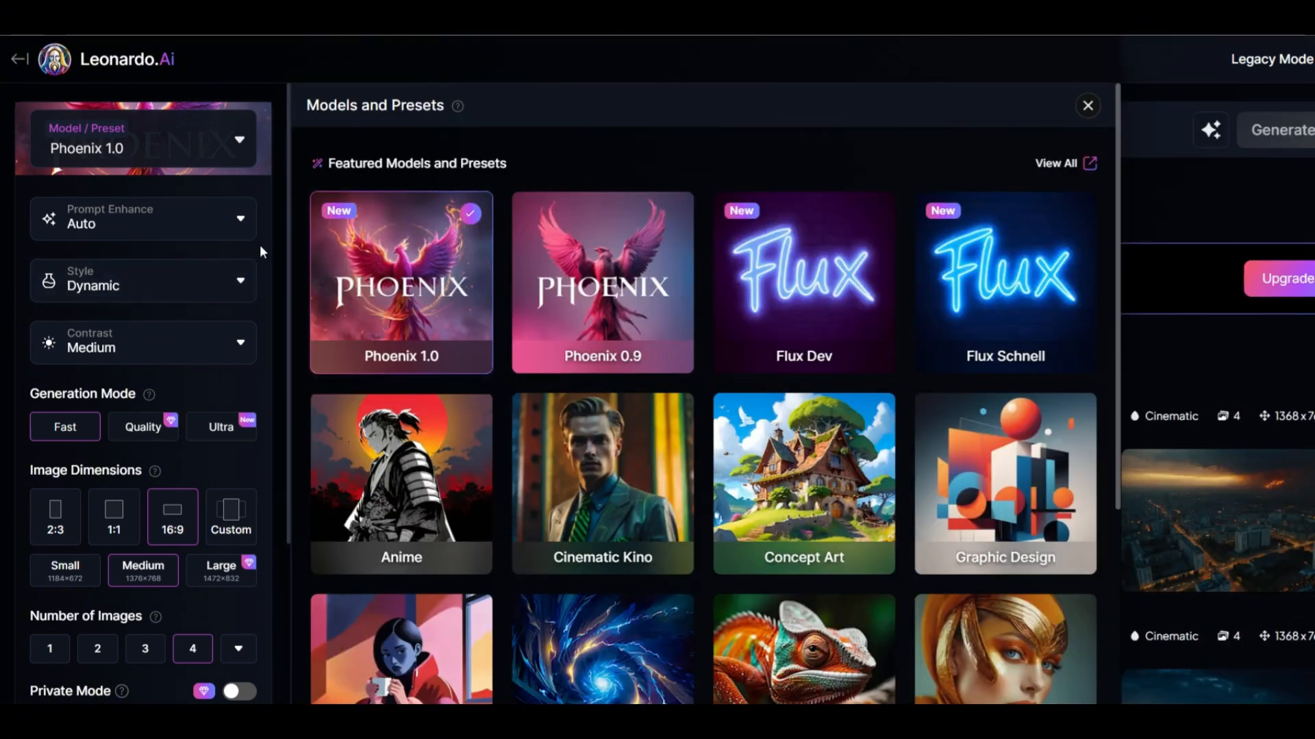
pyautogui.click(211, 224)
pyautogui.click(61, 428)
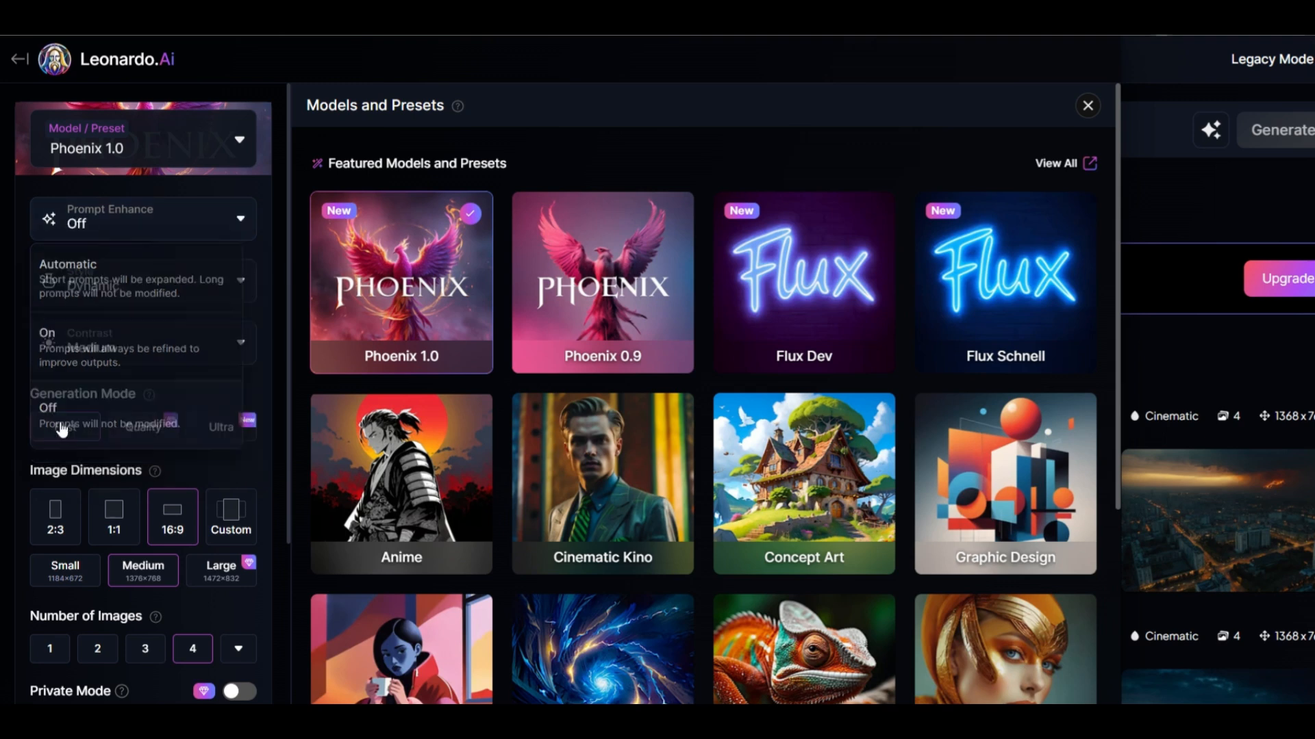
pyautogui.click(211, 344)
pyautogui.click(182, 417)
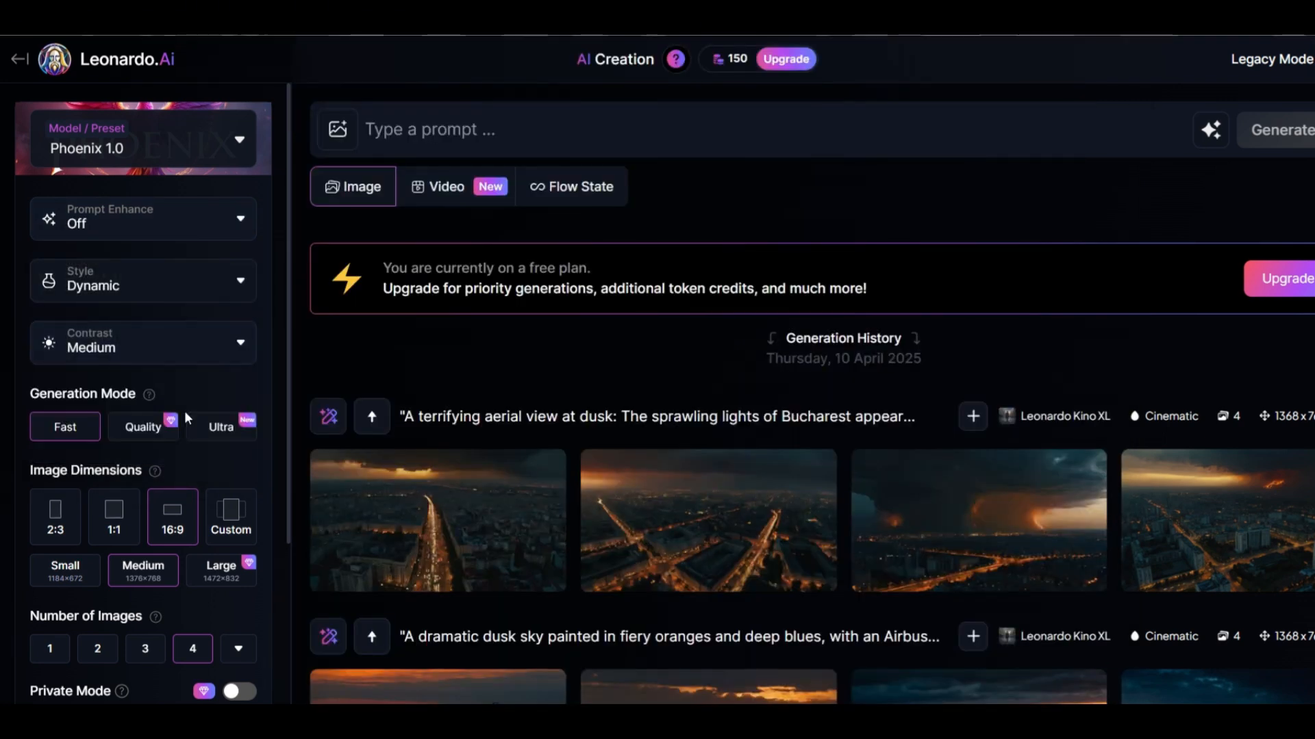
pyautogui.click(67, 427)
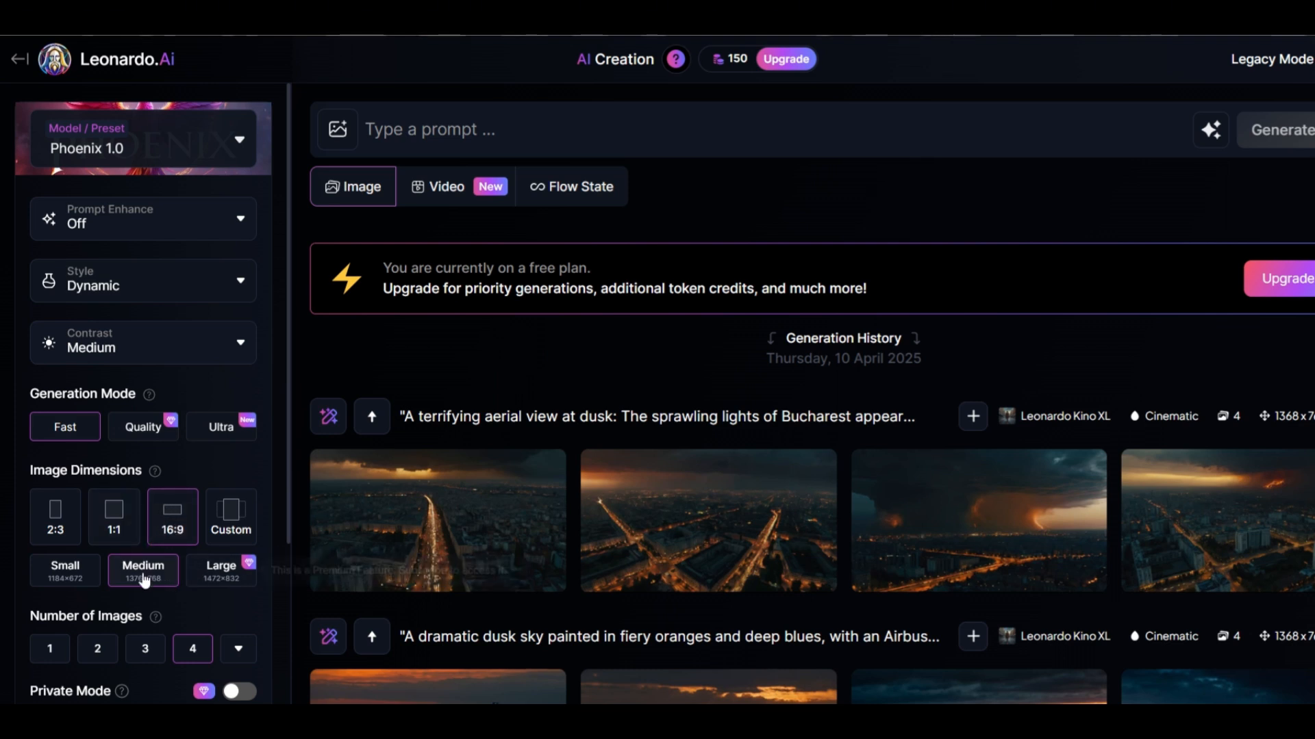
# Replace the prompt with the barn scene of Alice sweeping hay among haystacks and goats, and generate images
pyautogui.scroll(-3, 181, 565)
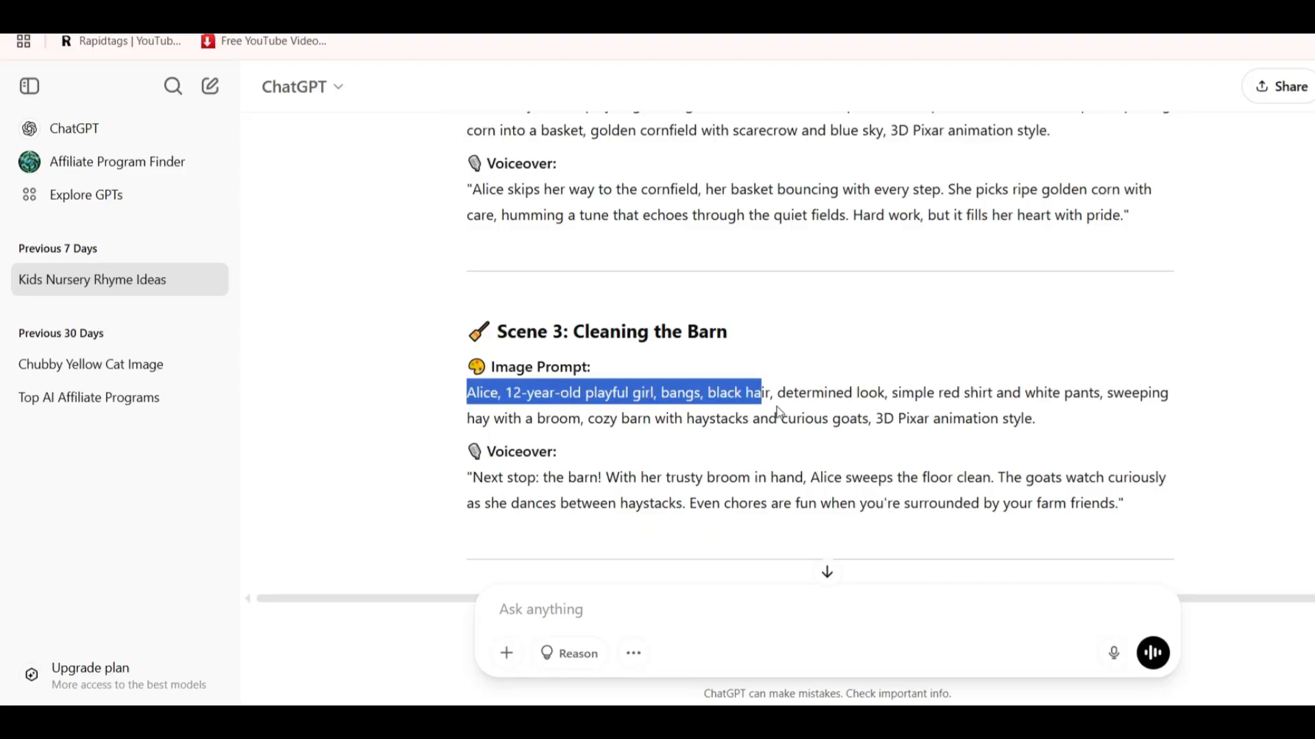
pyautogui.moveTo(787, 393); pyautogui.dragTo(1070, 425)
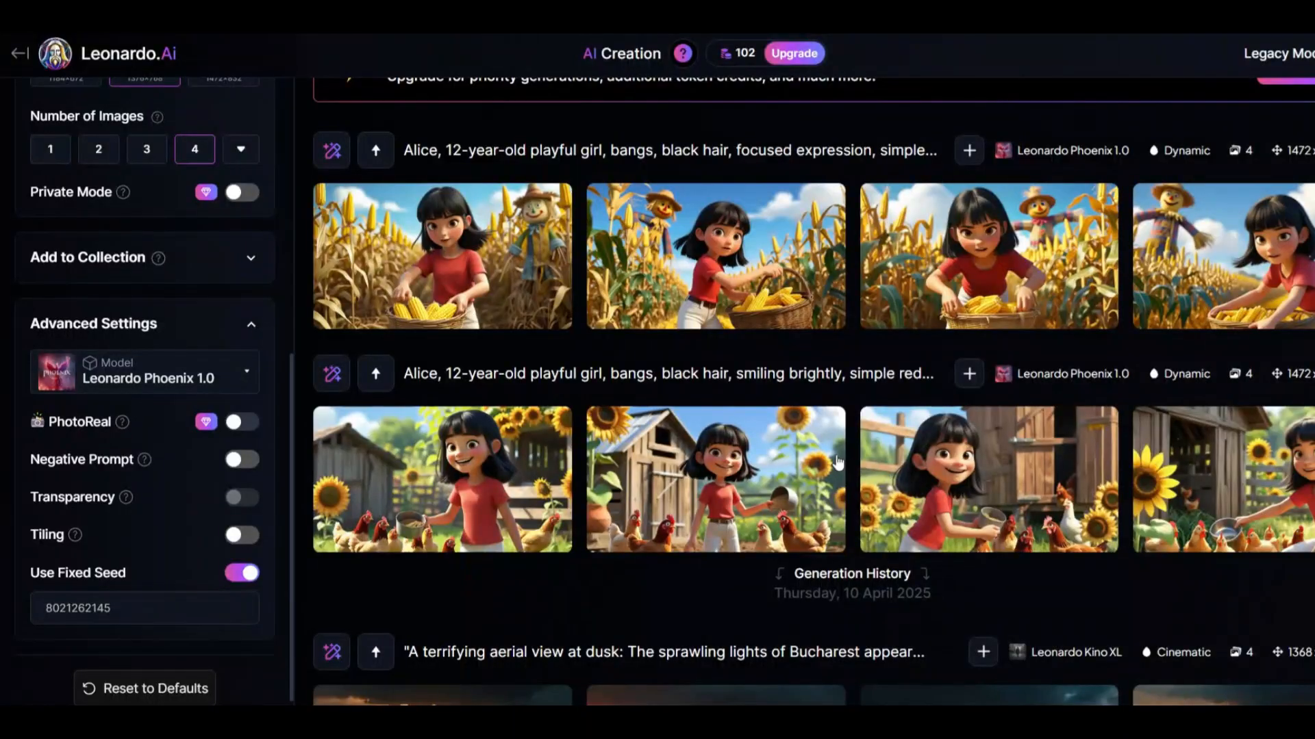
pyautogui.scroll(4, 663, 174)
pyautogui.hotkey('ctrl', 'a')
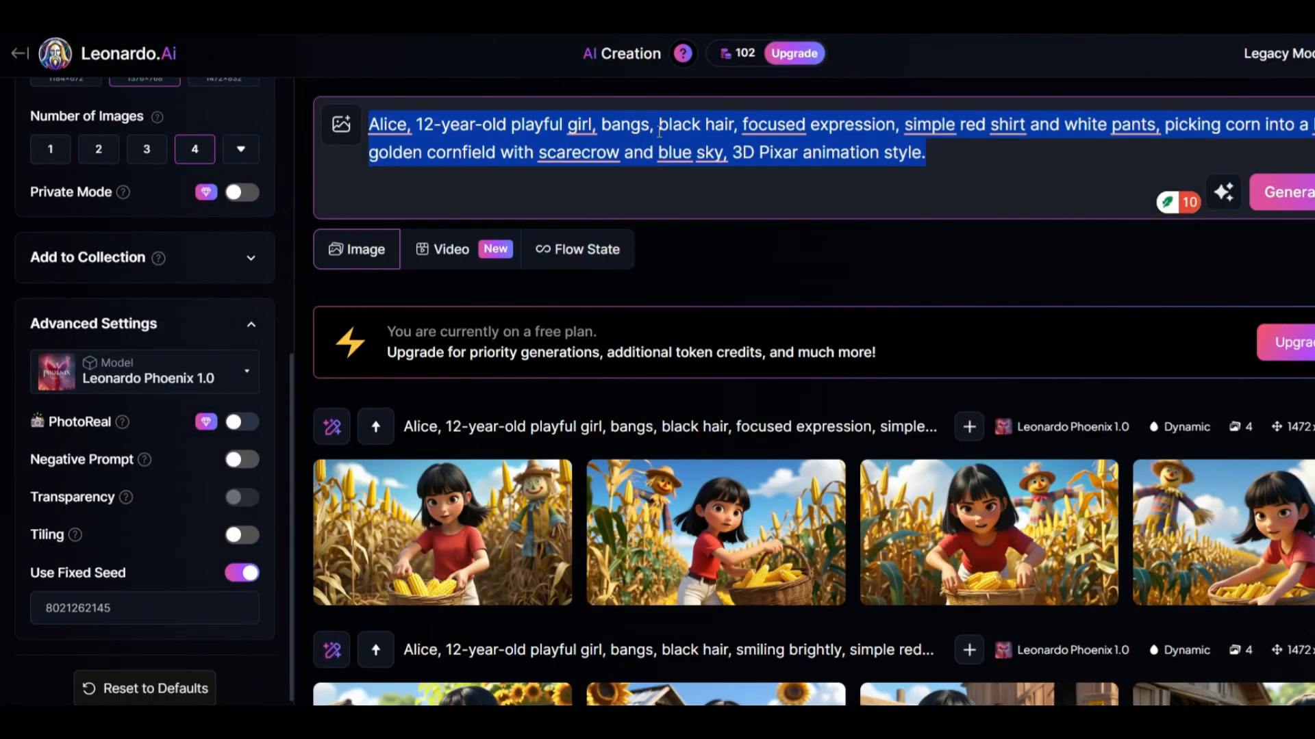
pyautogui.rightClick(658, 135)
pyautogui.click(692, 189)
pyautogui.press('Return')
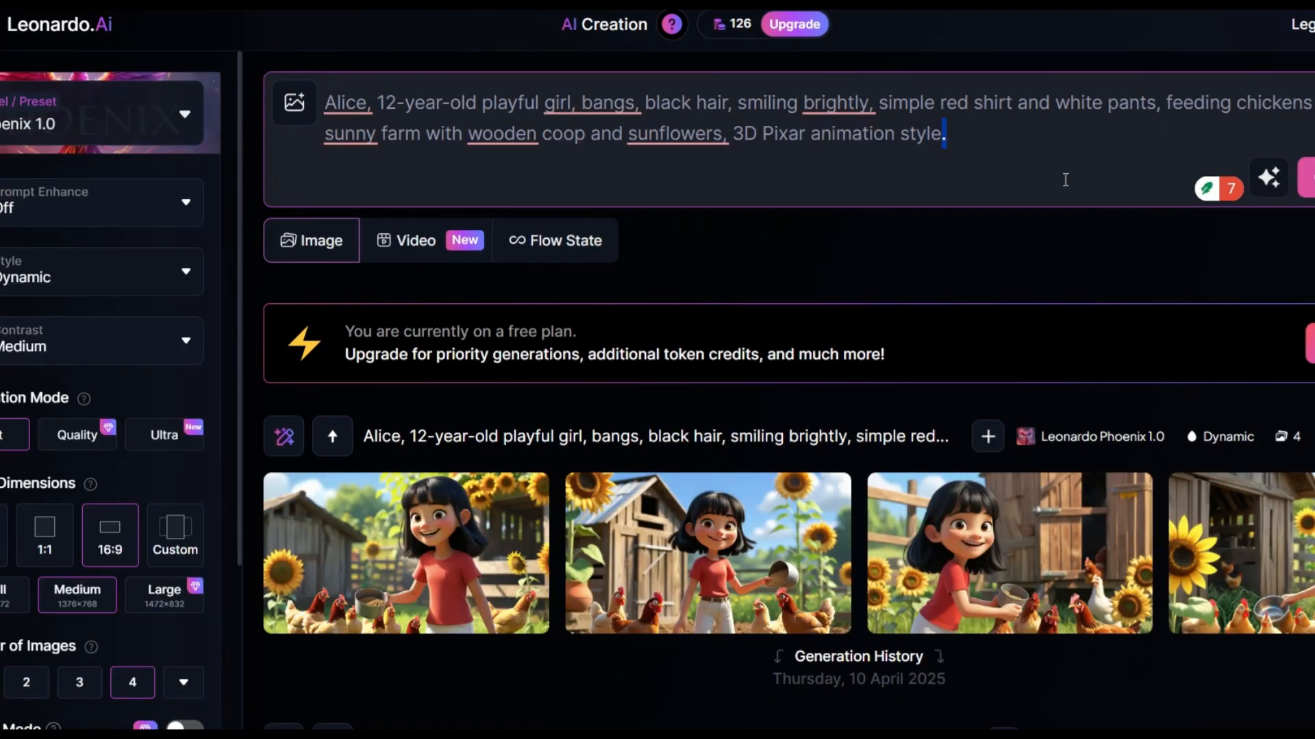
# Copy the generation seed of the sunflower farm image set with Alice and the chickens
pyautogui.scroll(-2, 1063, 178)
pyautogui.scroll(-1, 788, 390)
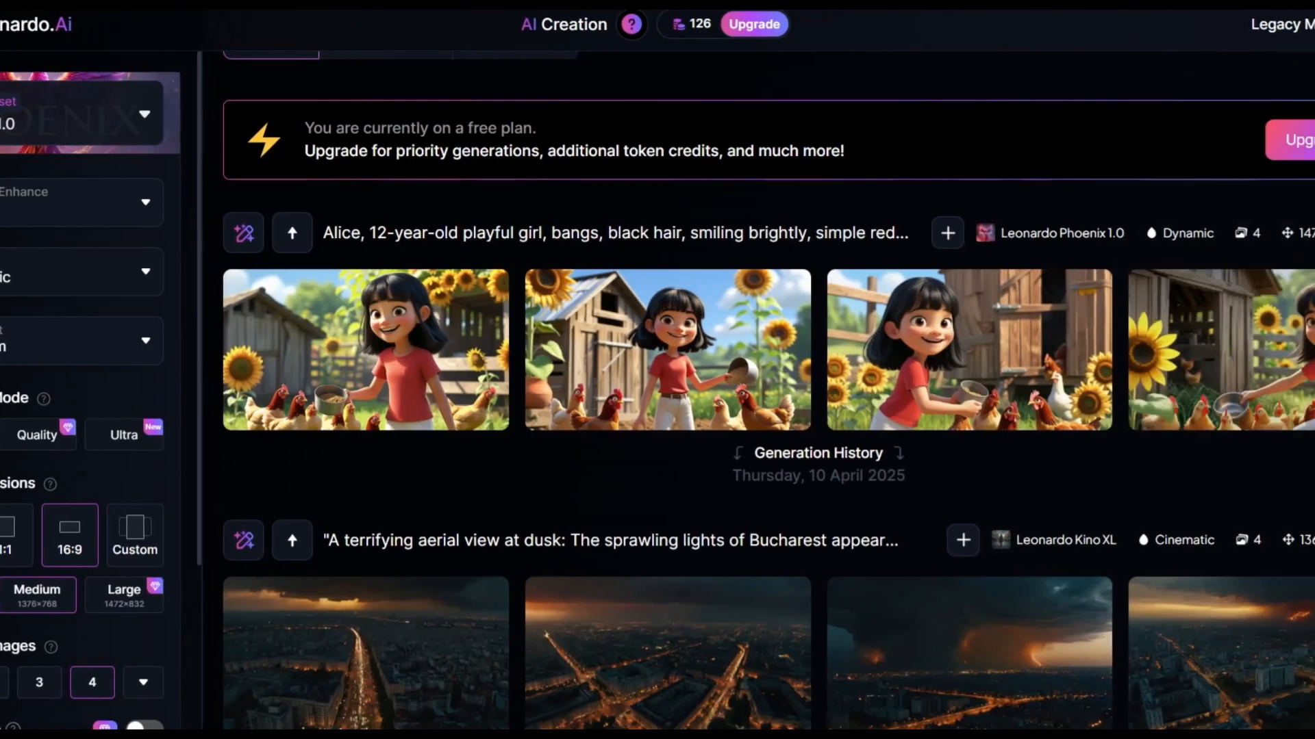
pyautogui.click(1309, 233)
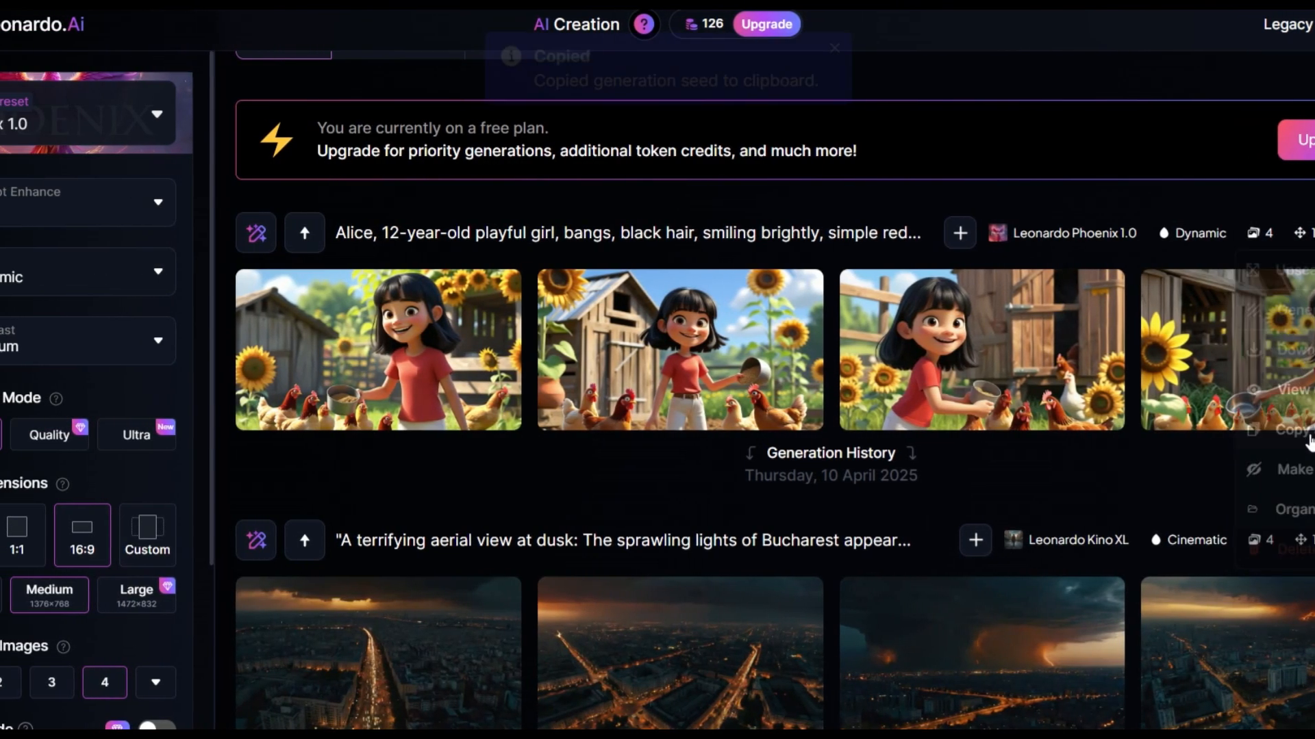
pyautogui.click(1291, 438)
# Enable Use Fixed Seed in Advanced Settings and paste the copied seed into the seed field
pyautogui.scroll(-3, 55, 534)
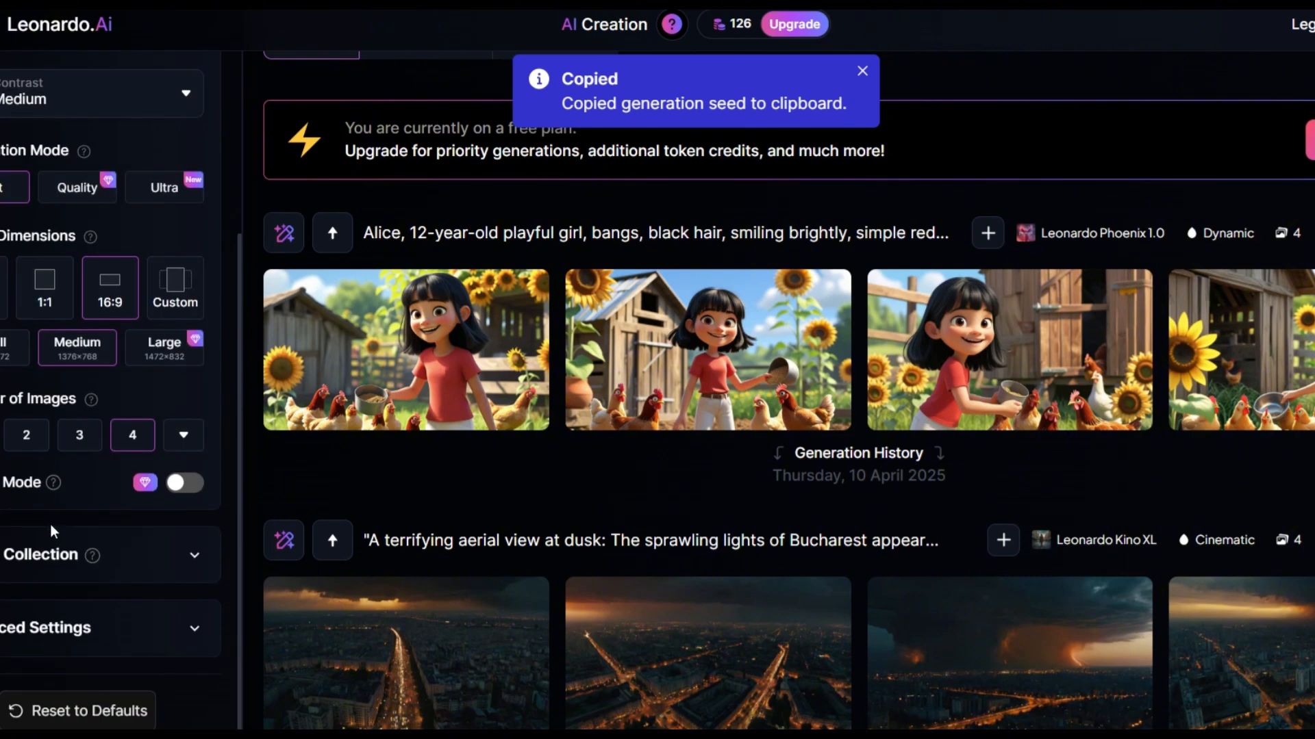
pyautogui.click(185, 556)
pyautogui.scroll(-2, 192, 513)
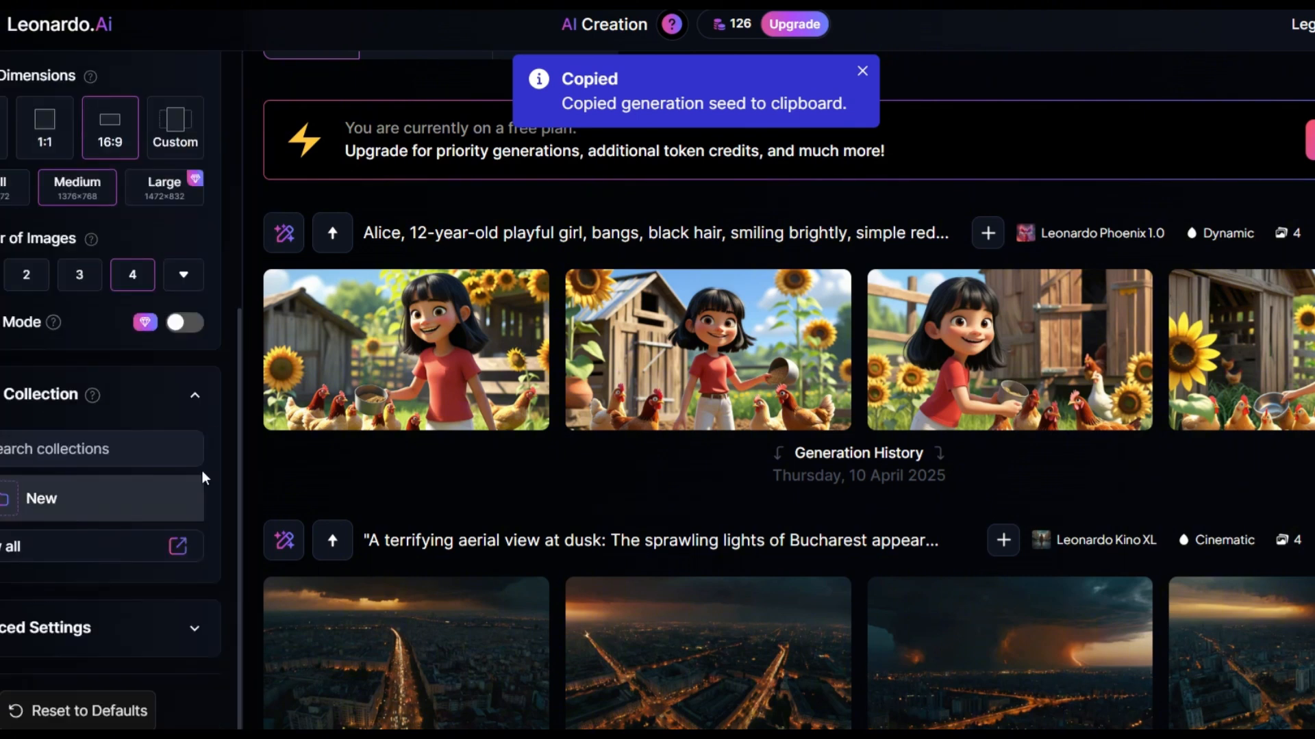
pyautogui.click(195, 394)
pyautogui.click(192, 629)
pyautogui.scroll(-4, 186, 603)
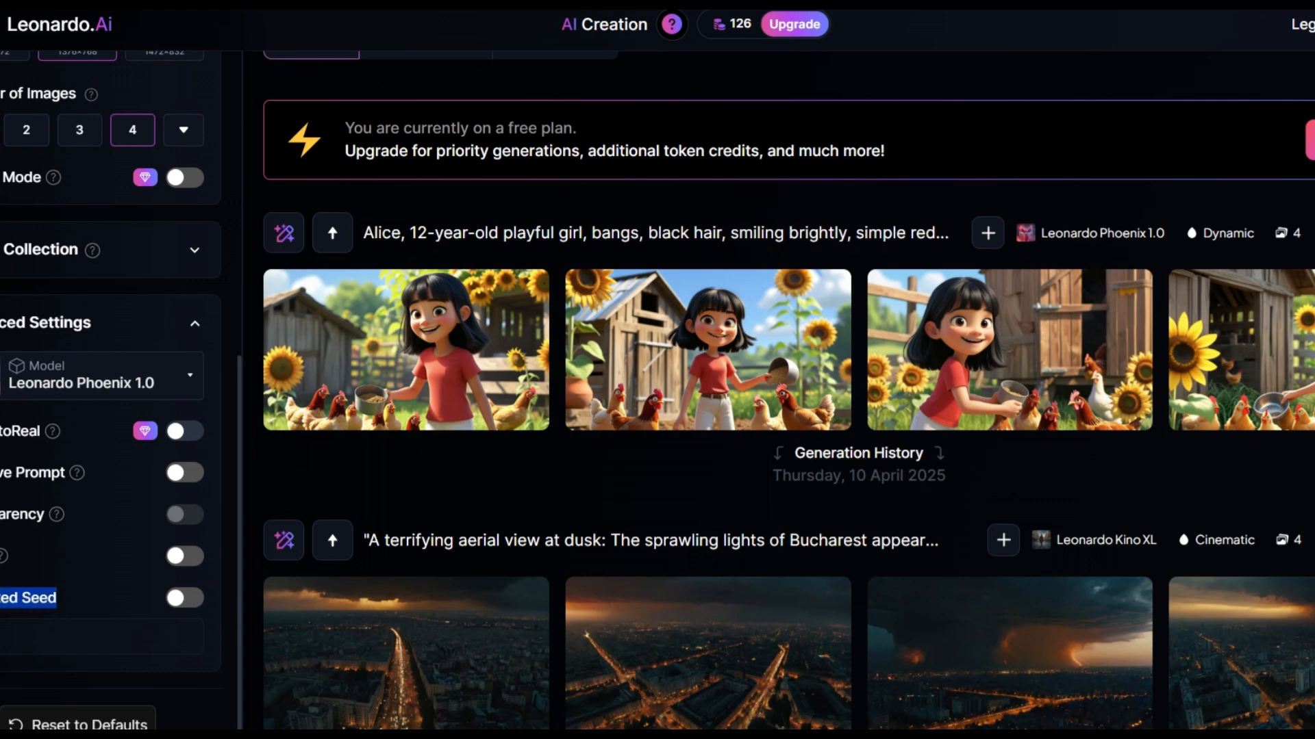
pyautogui.click(185, 598)
pyautogui.rightClick(147, 634)
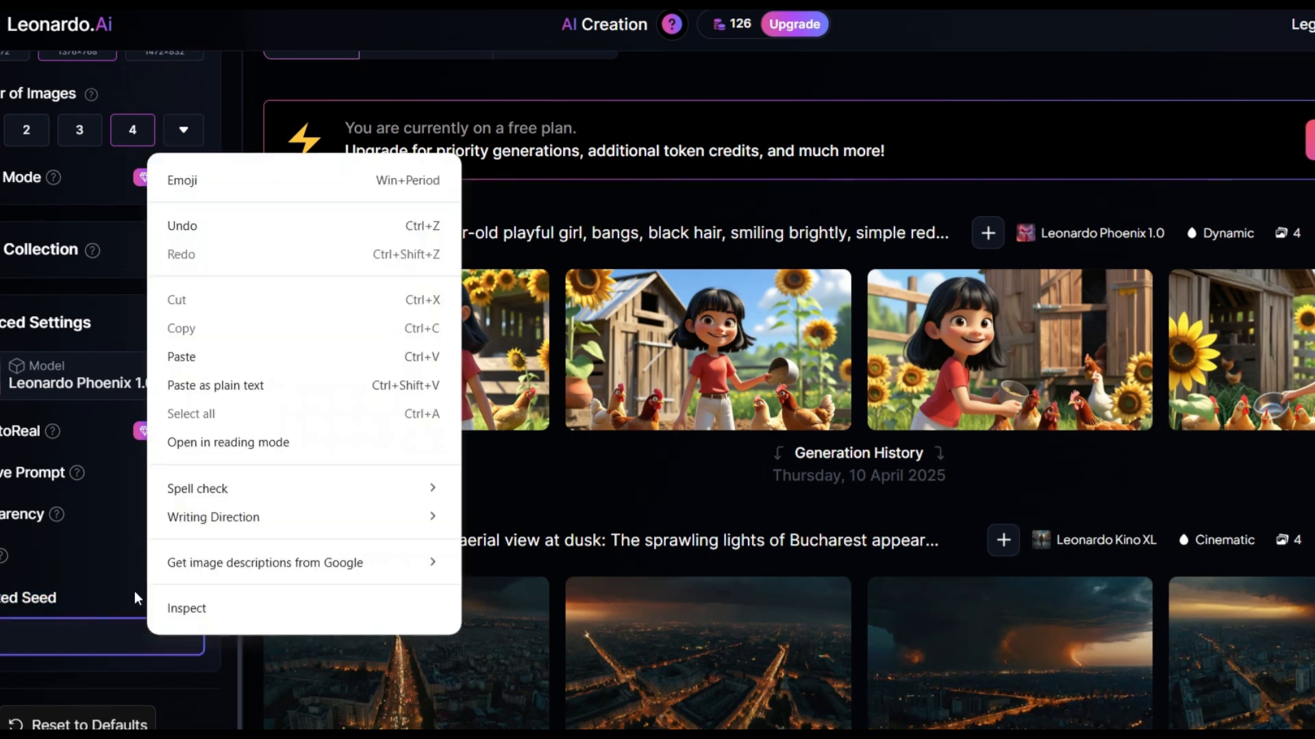
pyautogui.click(175, 383)
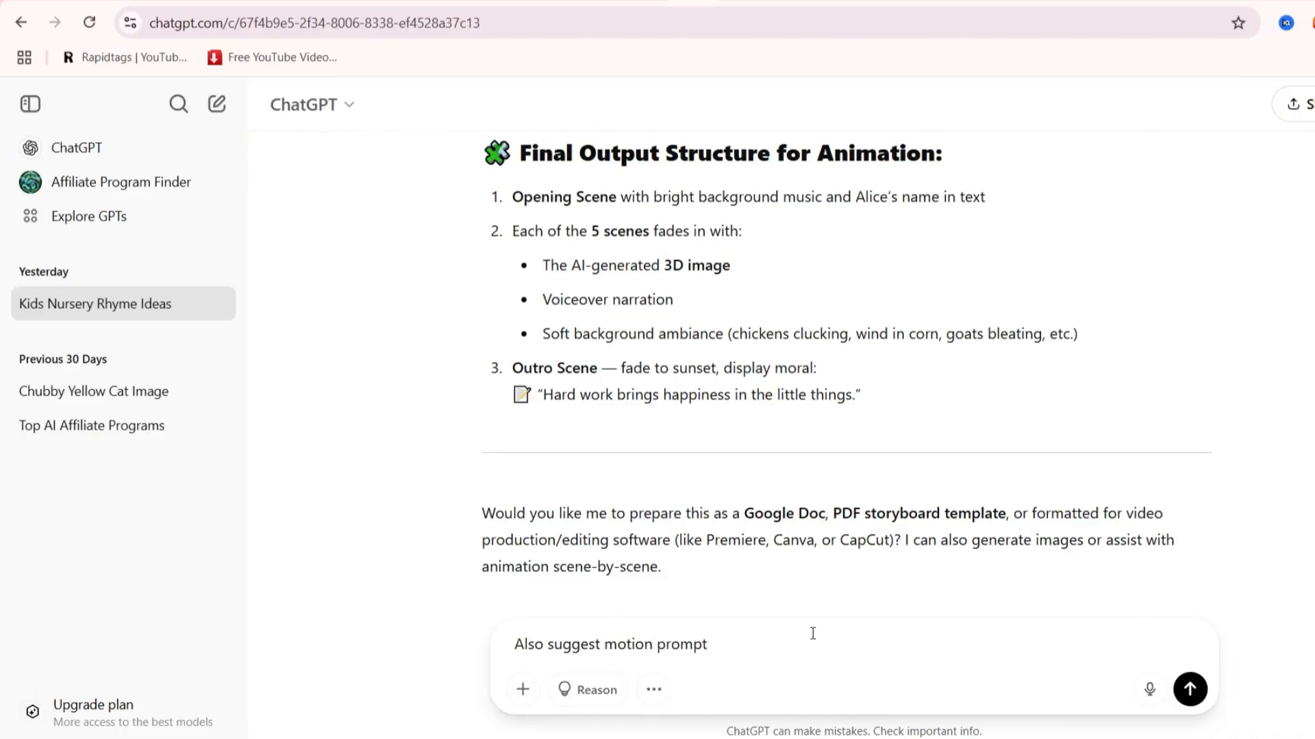
# Ask ChatGPT to suggest motion prompts for each image in KLING AI and select the Scene 1 motion prompt
pyautogui.press('Return')
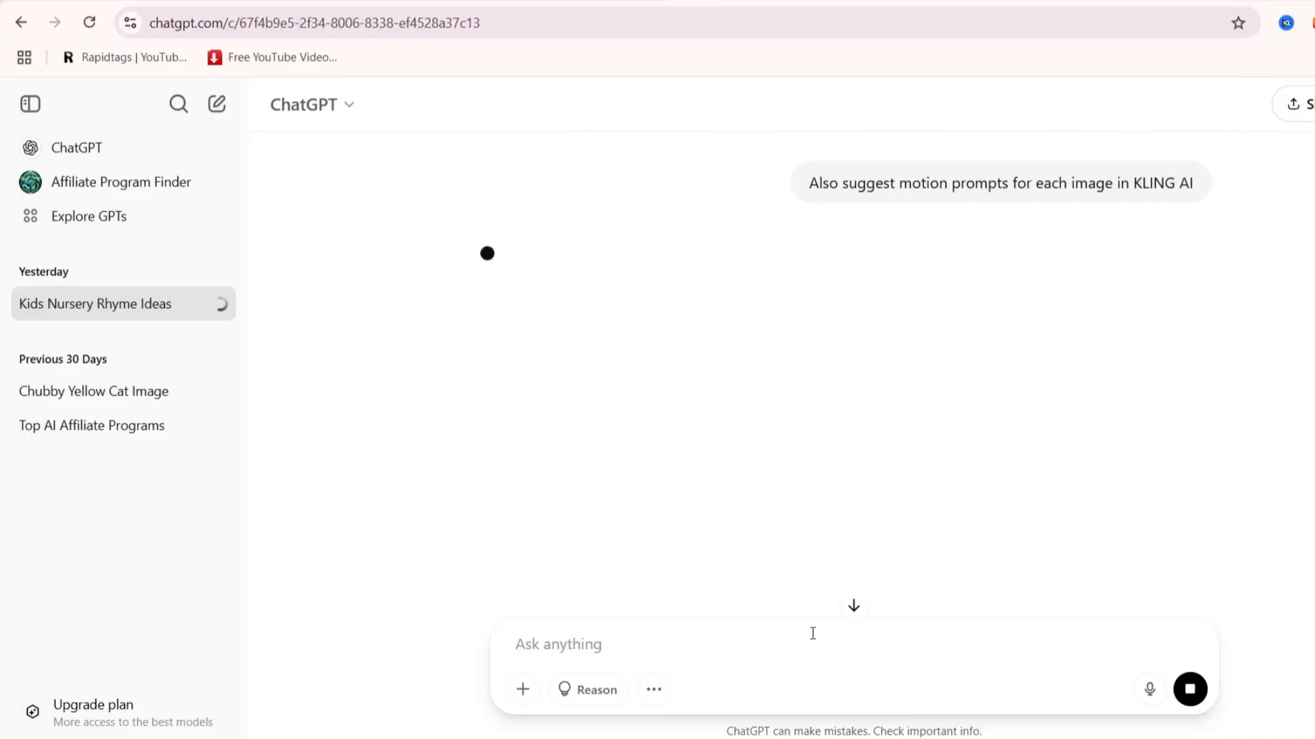
pyautogui.scroll(-4, 832, 538)
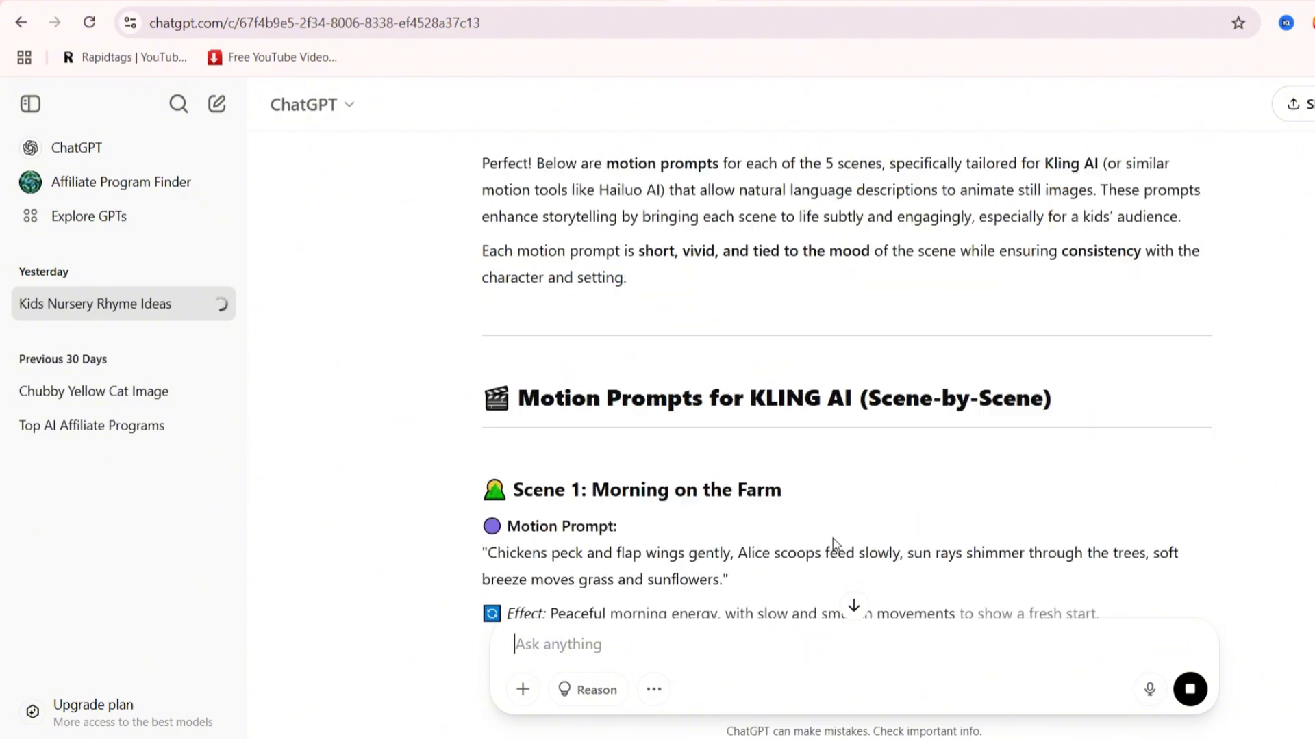
pyautogui.moveTo(484, 337); pyautogui.dragTo(728, 375)
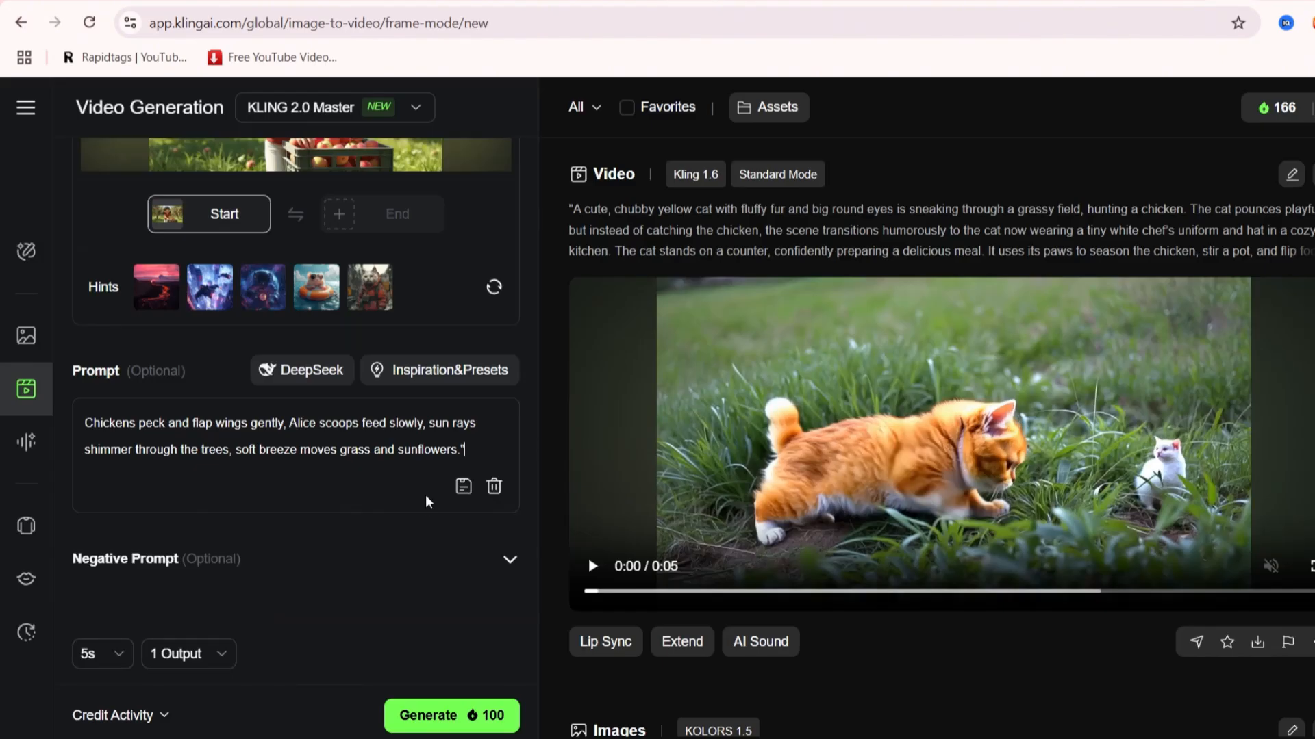
# Replace the Kling video prompt text with the pasted Scene 1 motion prompt
pyautogui.scroll(4, 426, 502)
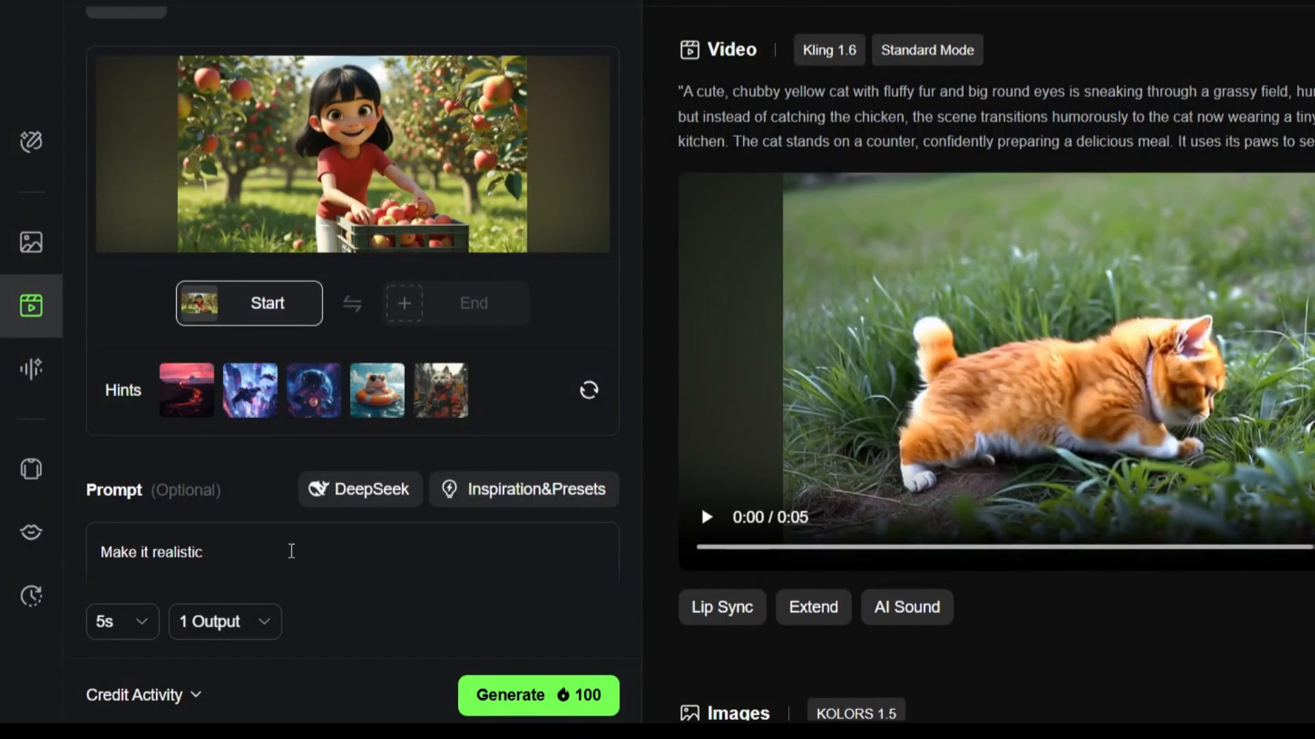
pyautogui.hotkey('ctrl', 'a')
pyautogui.hotkey('ctrl', 'v')
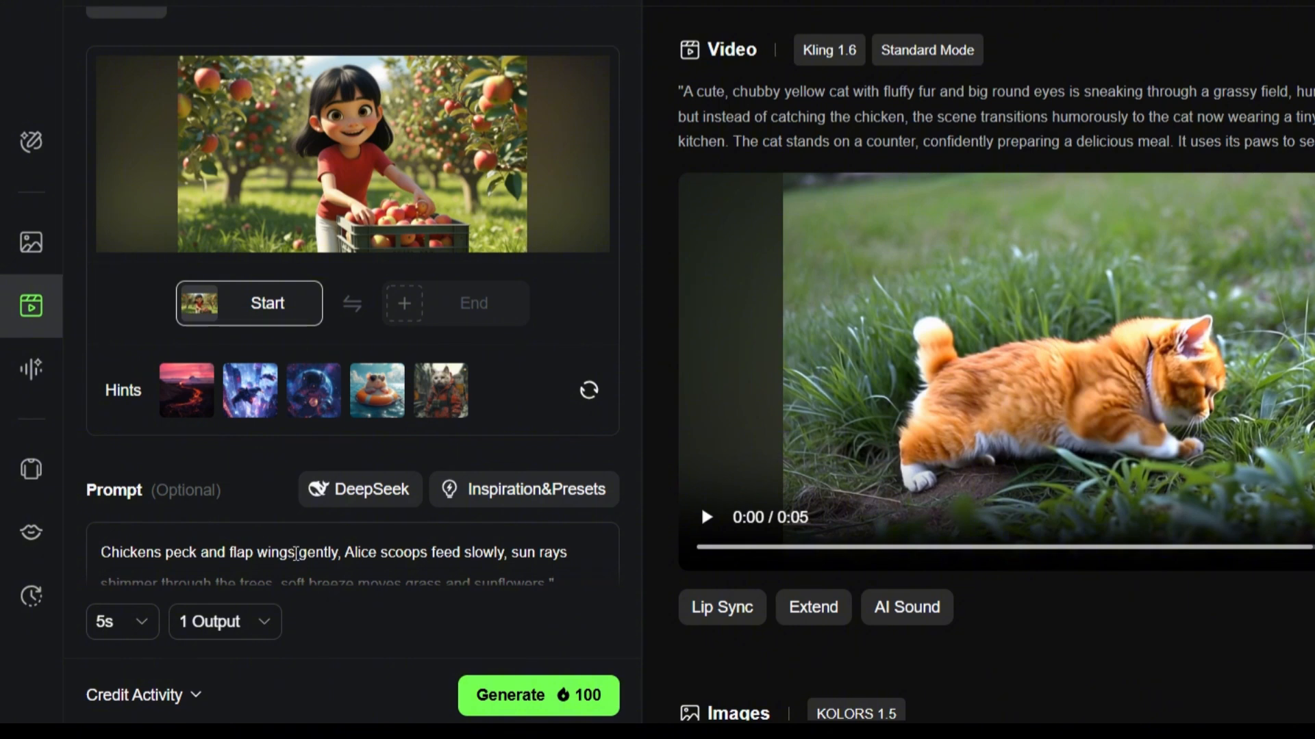
pyautogui.scroll(-3, 296, 554)
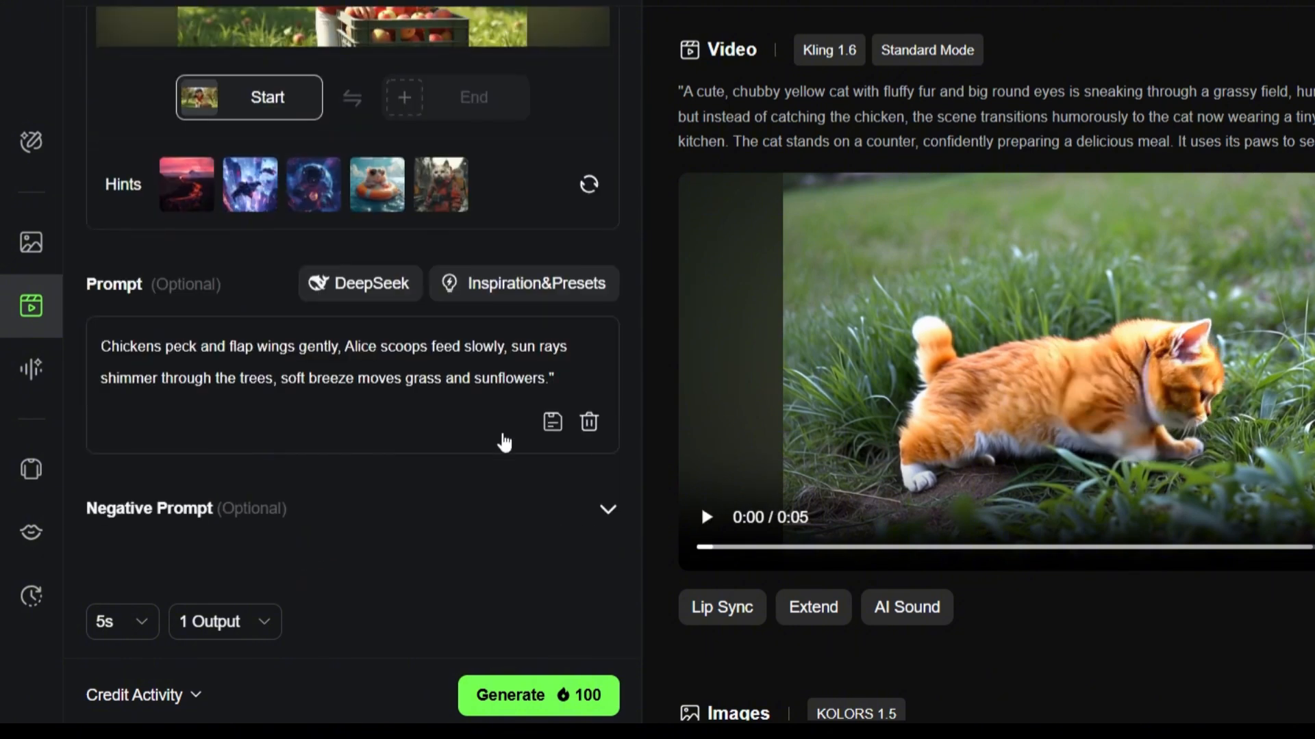
pyautogui.scroll(5, 510, 441)
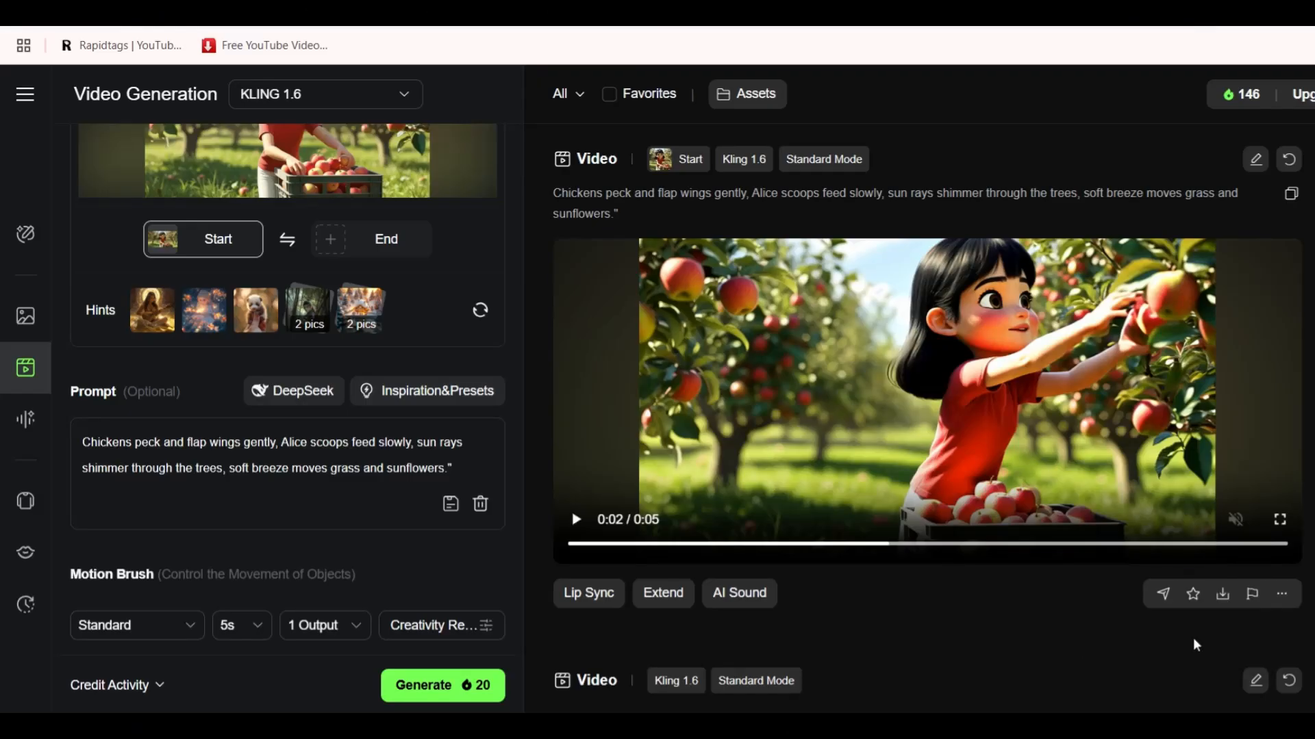
# Sign up to ElevenLabs with Google and open Text to Speech
pyautogui.moveTo(1212, 601)
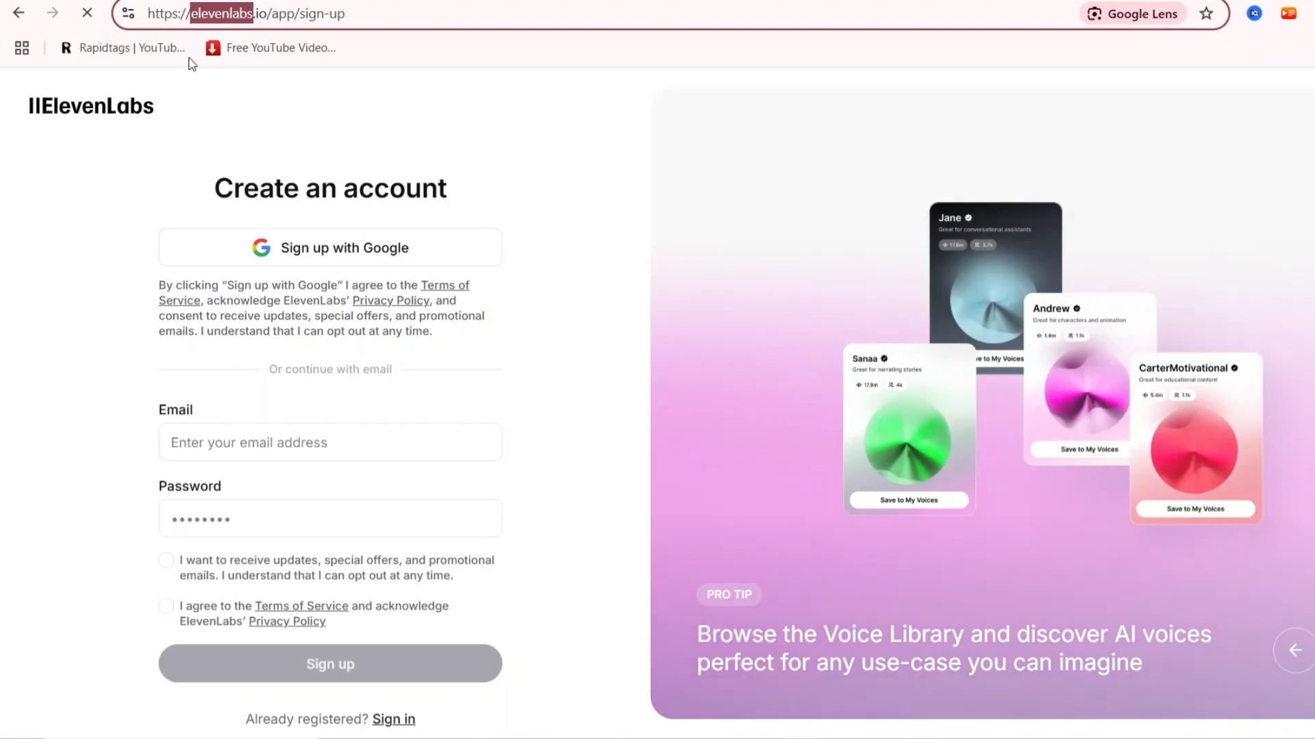
pyautogui.click(238, 126)
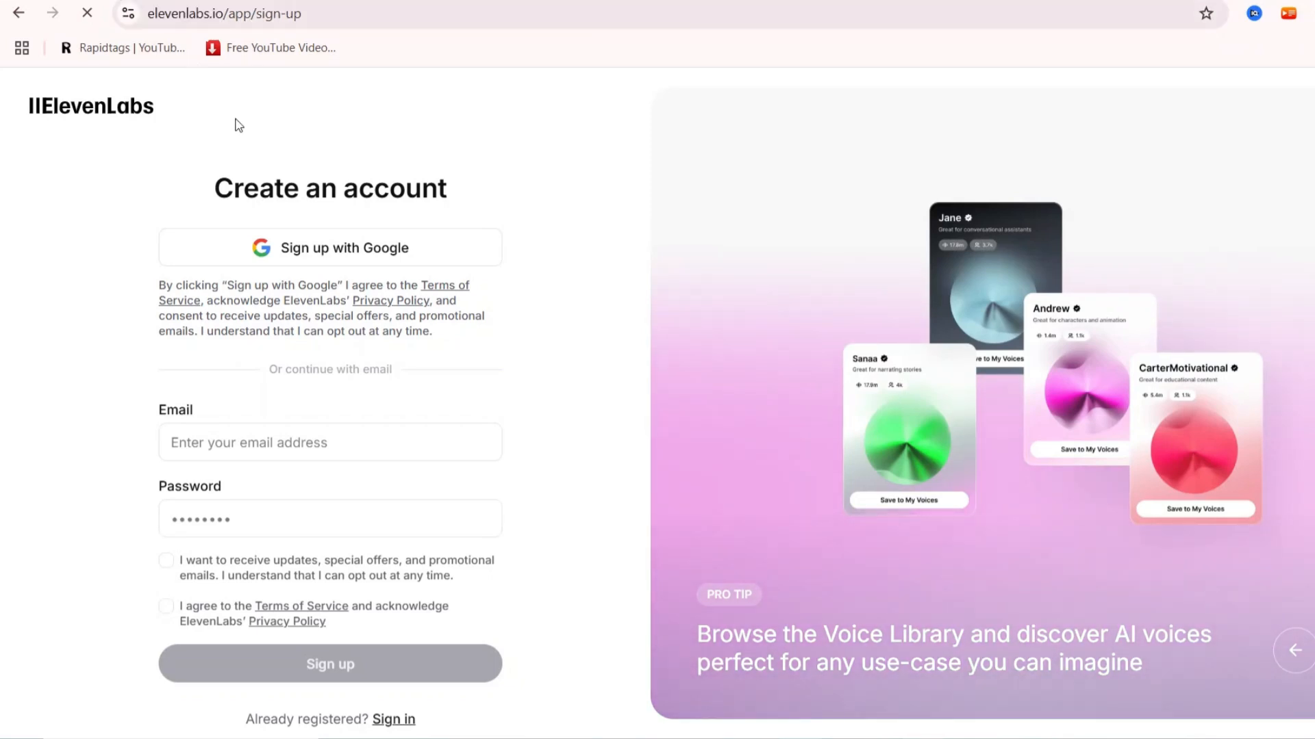
pyautogui.click(291, 250)
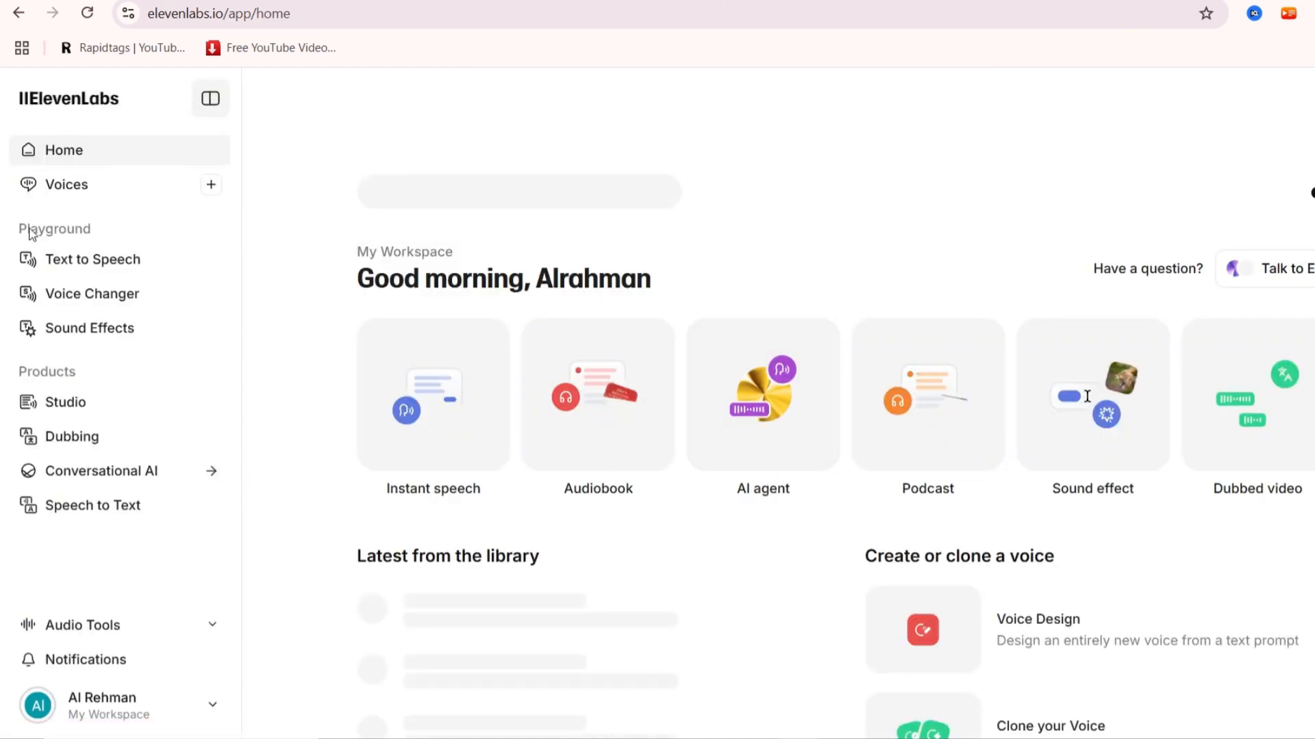
pyautogui.click(92, 265)
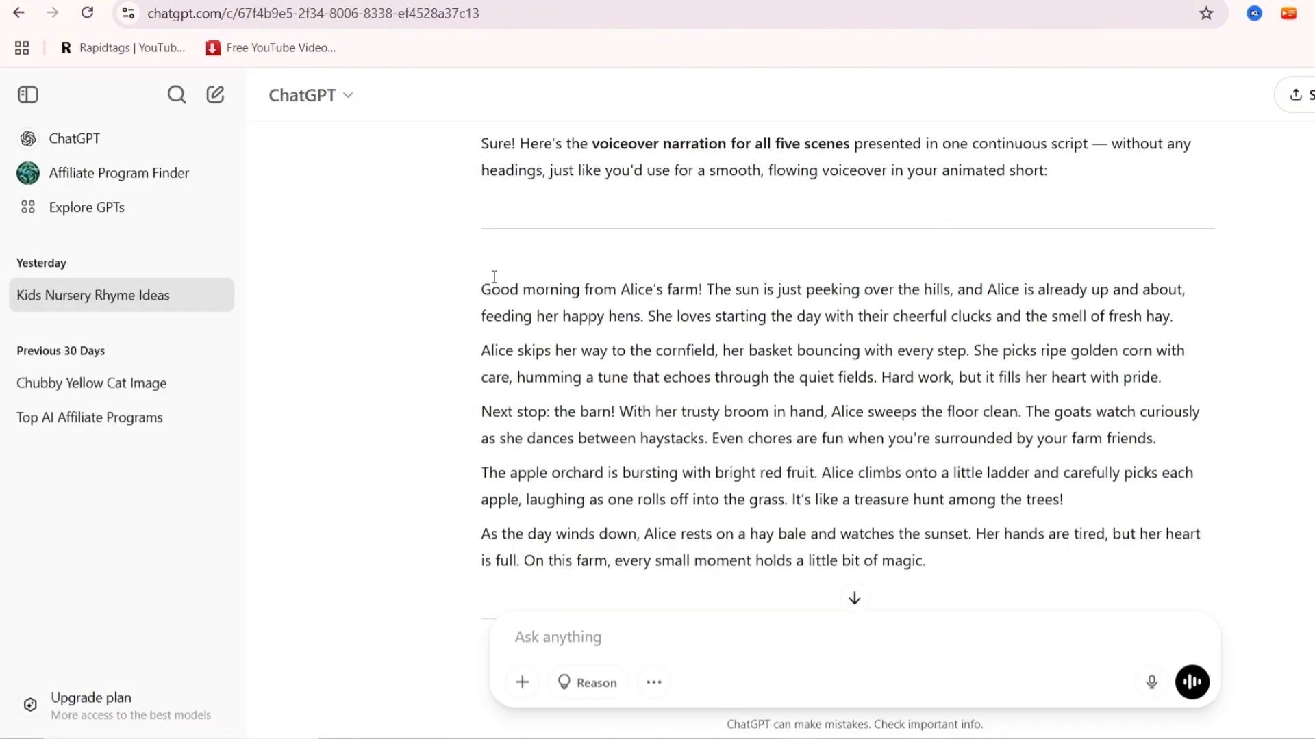
# Copy the five-scene voiceover narration from ChatGPT into the Text to Speech editor
pyautogui.moveTo(494, 276); pyautogui.dragTo(925, 562)
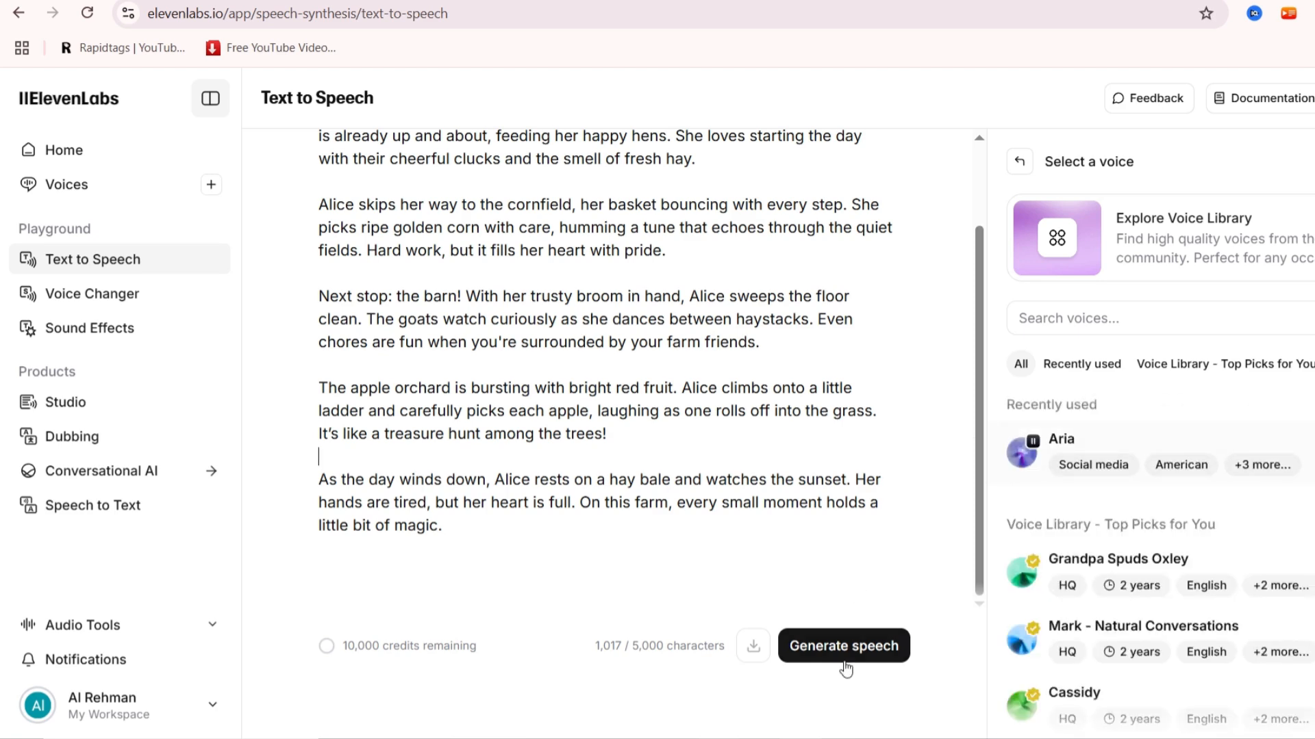
pyautogui.scroll(1, 906, 602)
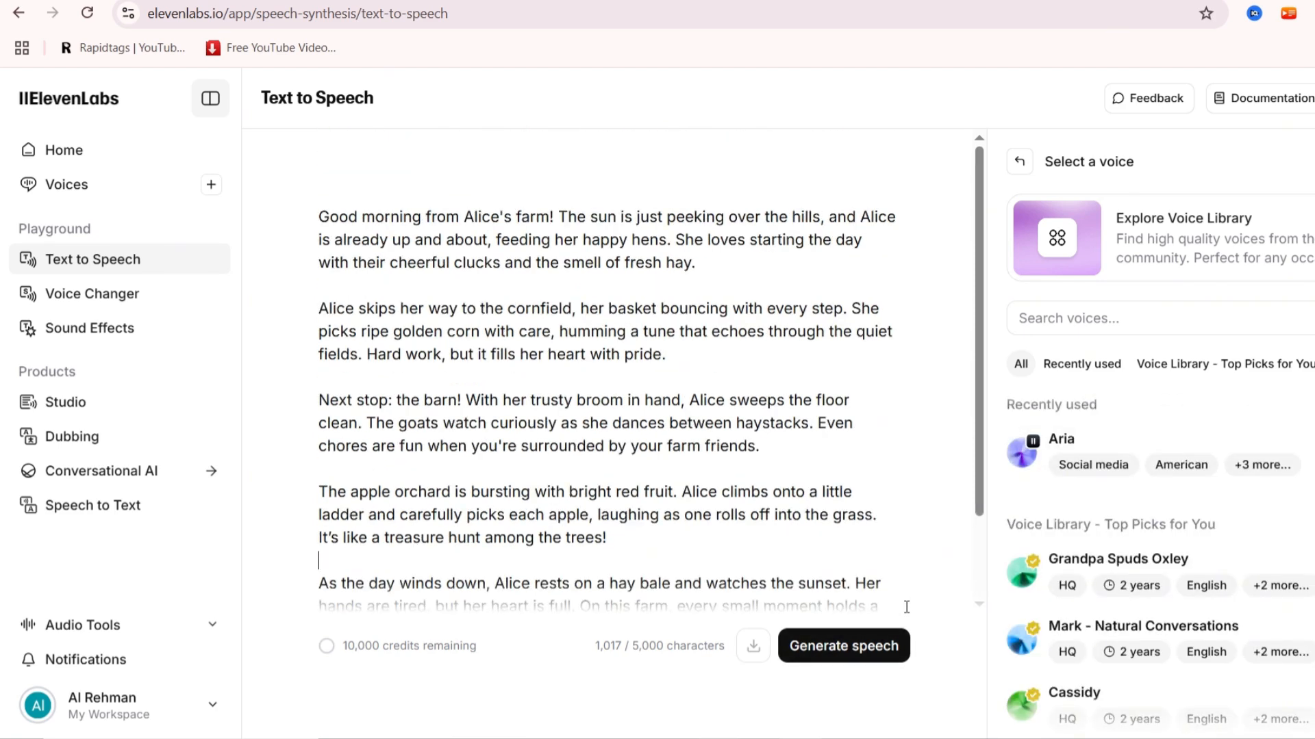
pyautogui.scroll(-1, 906, 605)
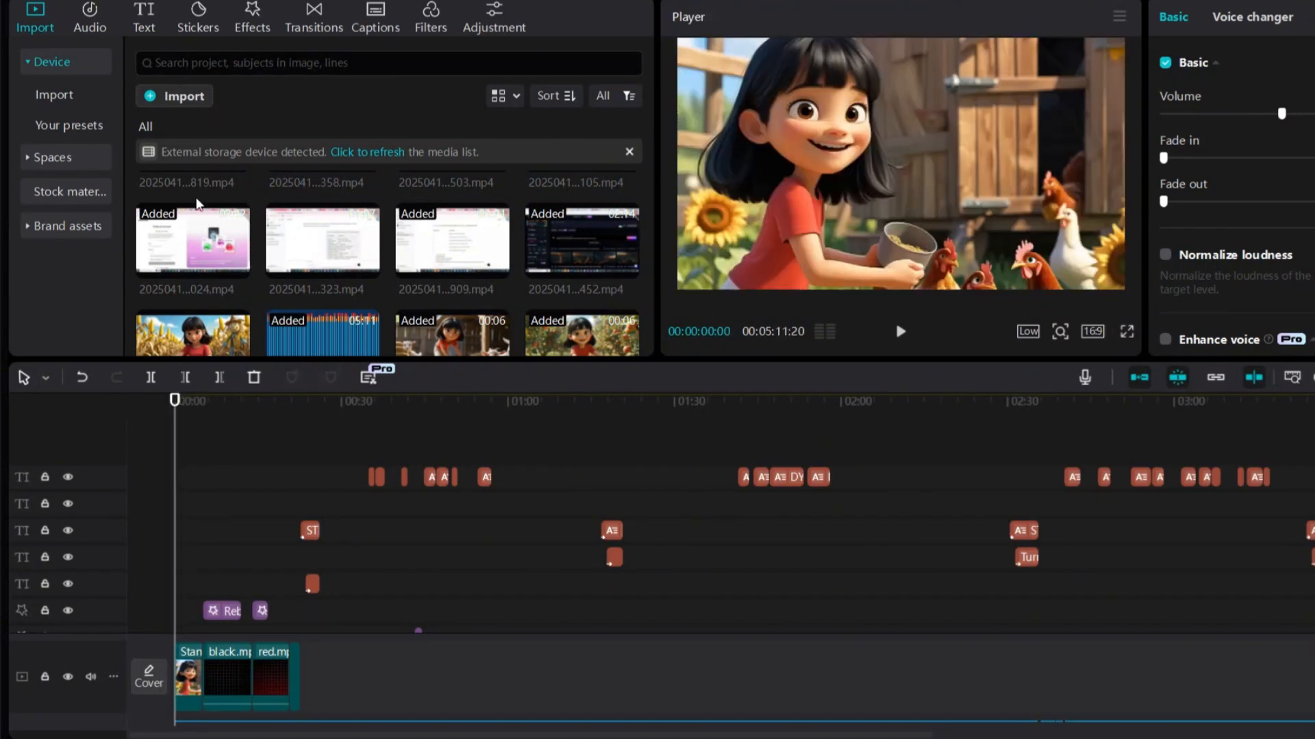
pyautogui.click(171, 98)
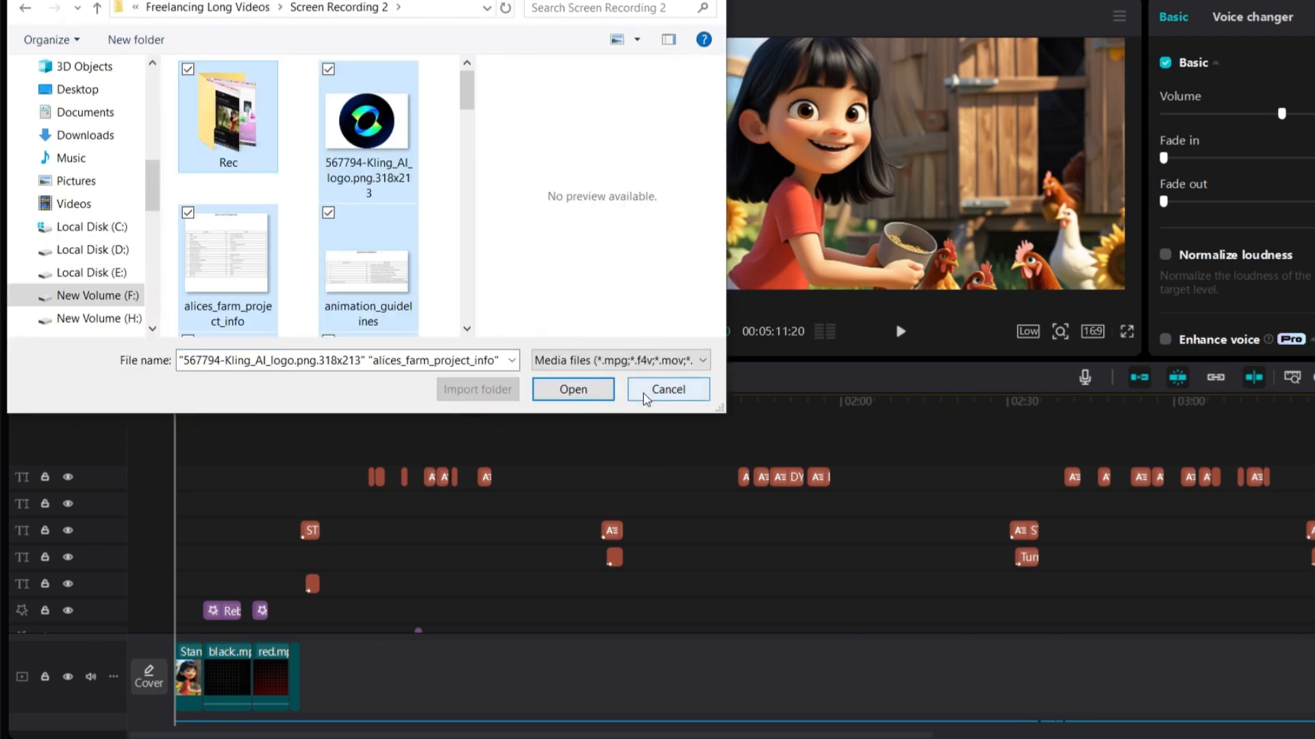
pyautogui.click(668, 389)
pyautogui.scroll(-1, 424, 259)
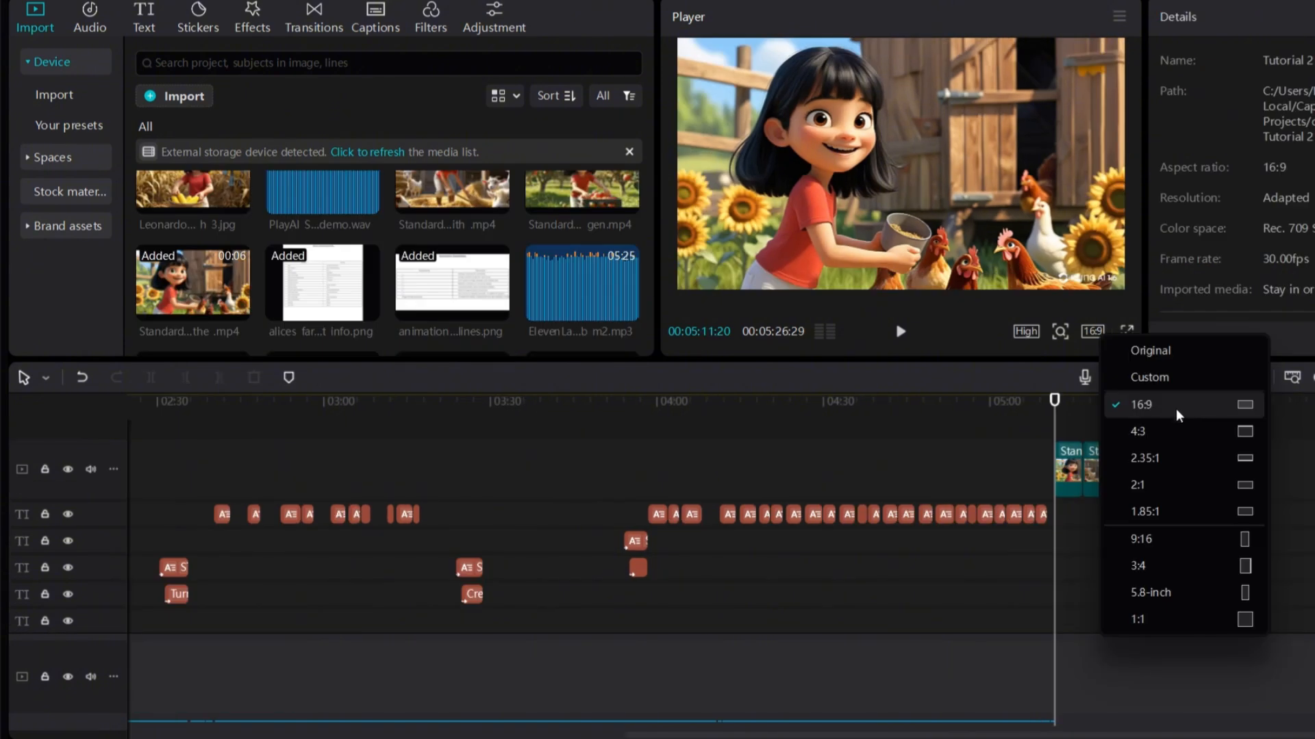
# Add the apple orchard video clip to the end of the main video track
pyautogui.click(1059, 414)
pyautogui.moveTo(195, 193); pyautogui.dragTo(212, 154)
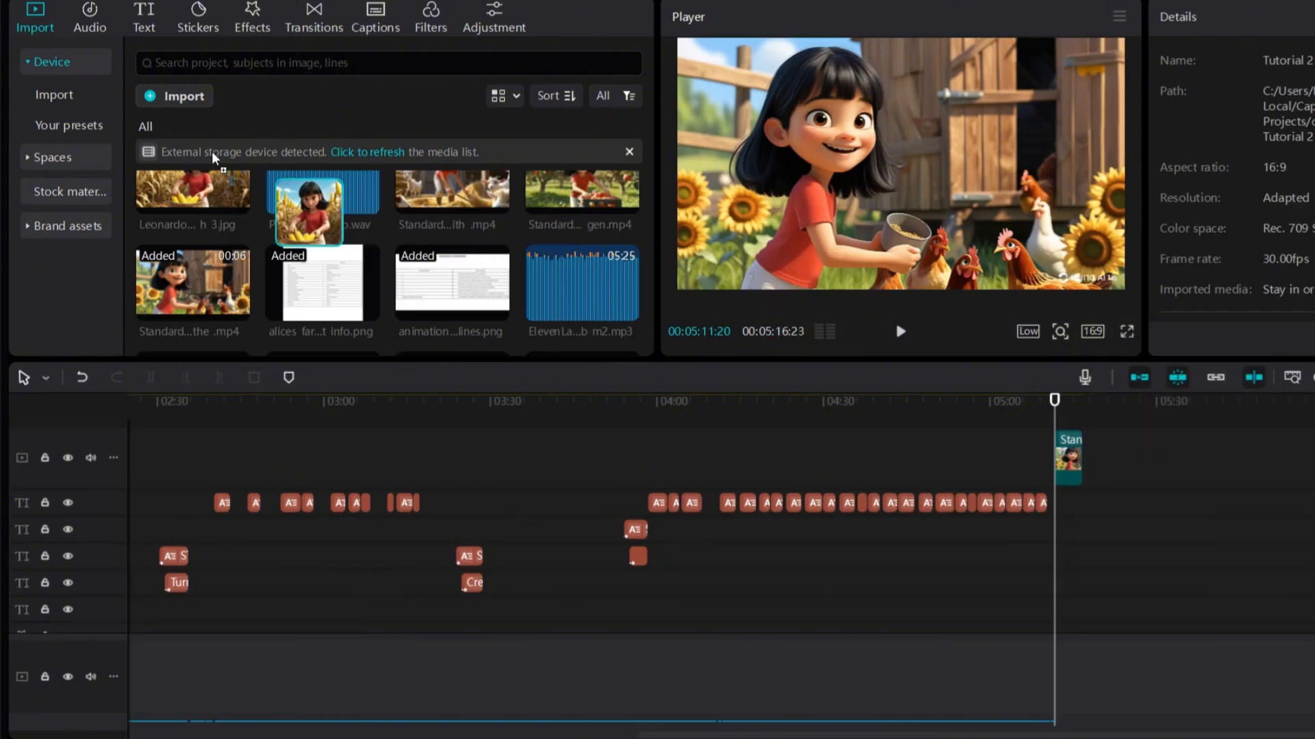
pyautogui.scroll(1, 322, 264)
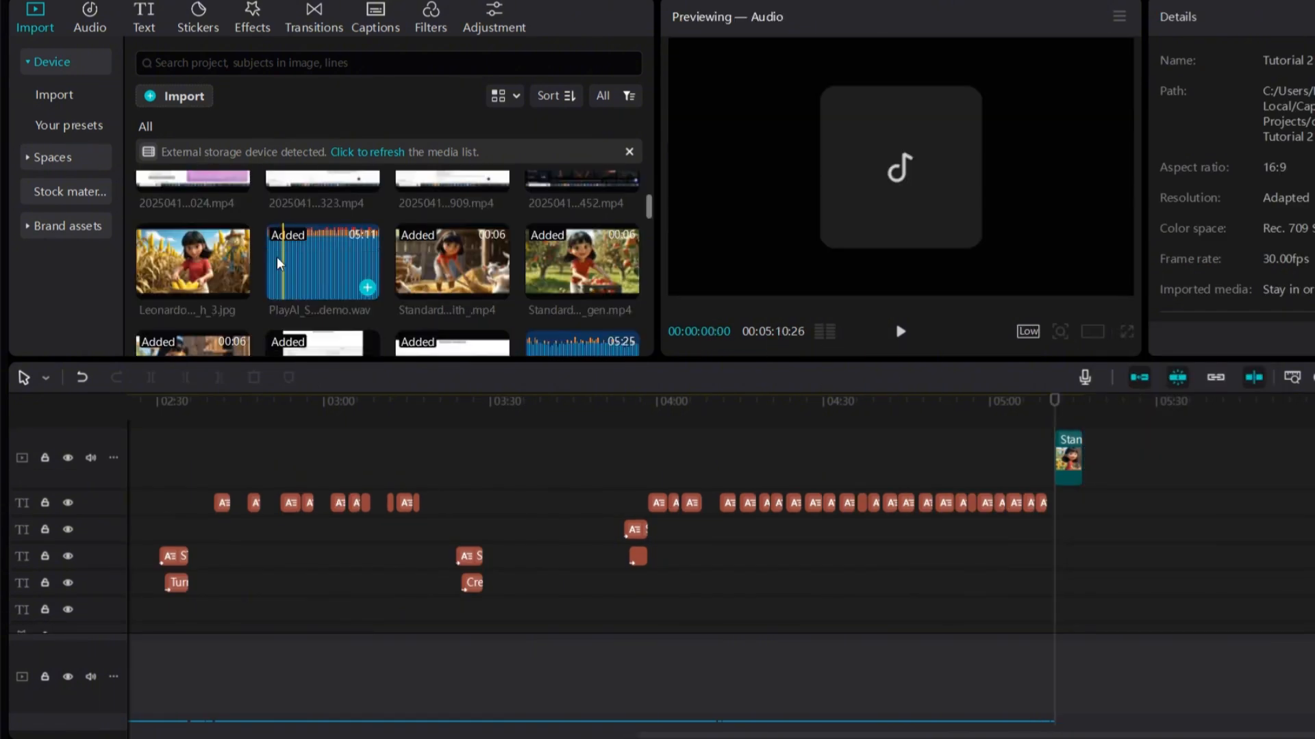
pyautogui.moveTo(476, 267); pyautogui.dragTo(1033, 395)
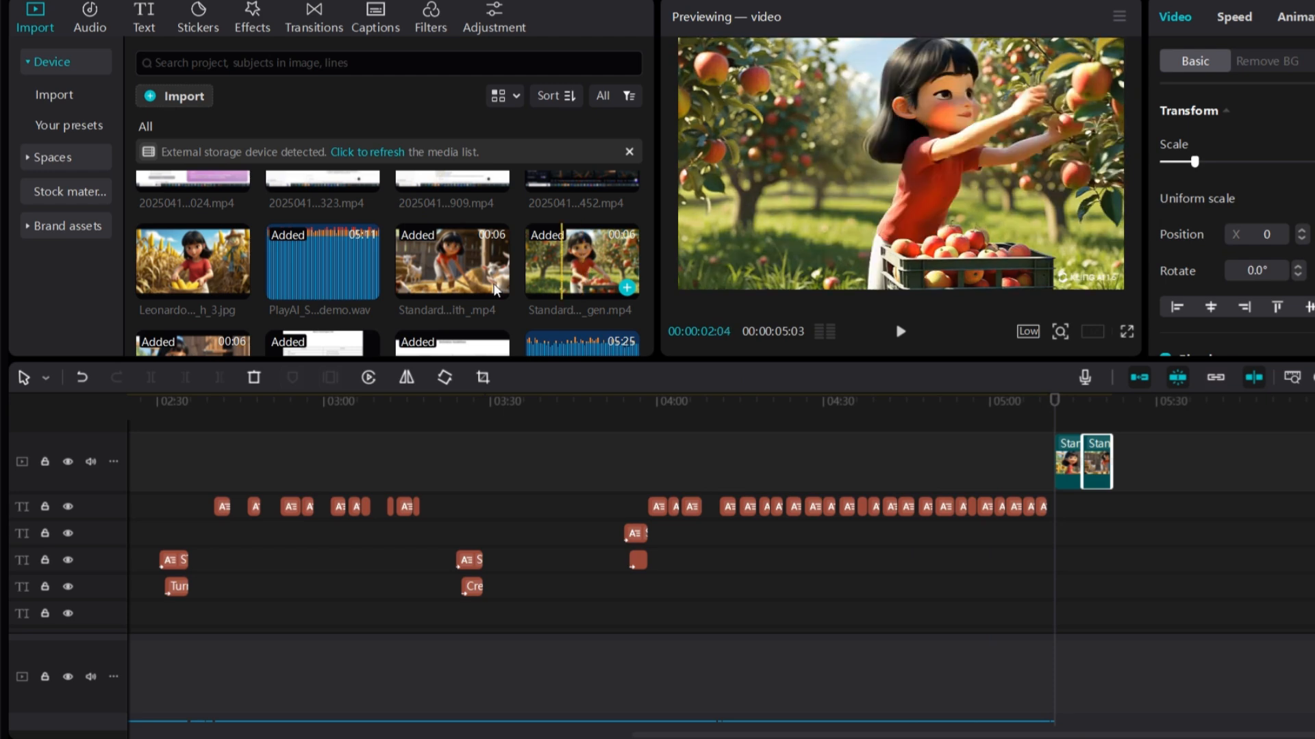
# Append another generated Standard video clip after it and play back the timeline
pyautogui.scroll(-2, 287, 274)
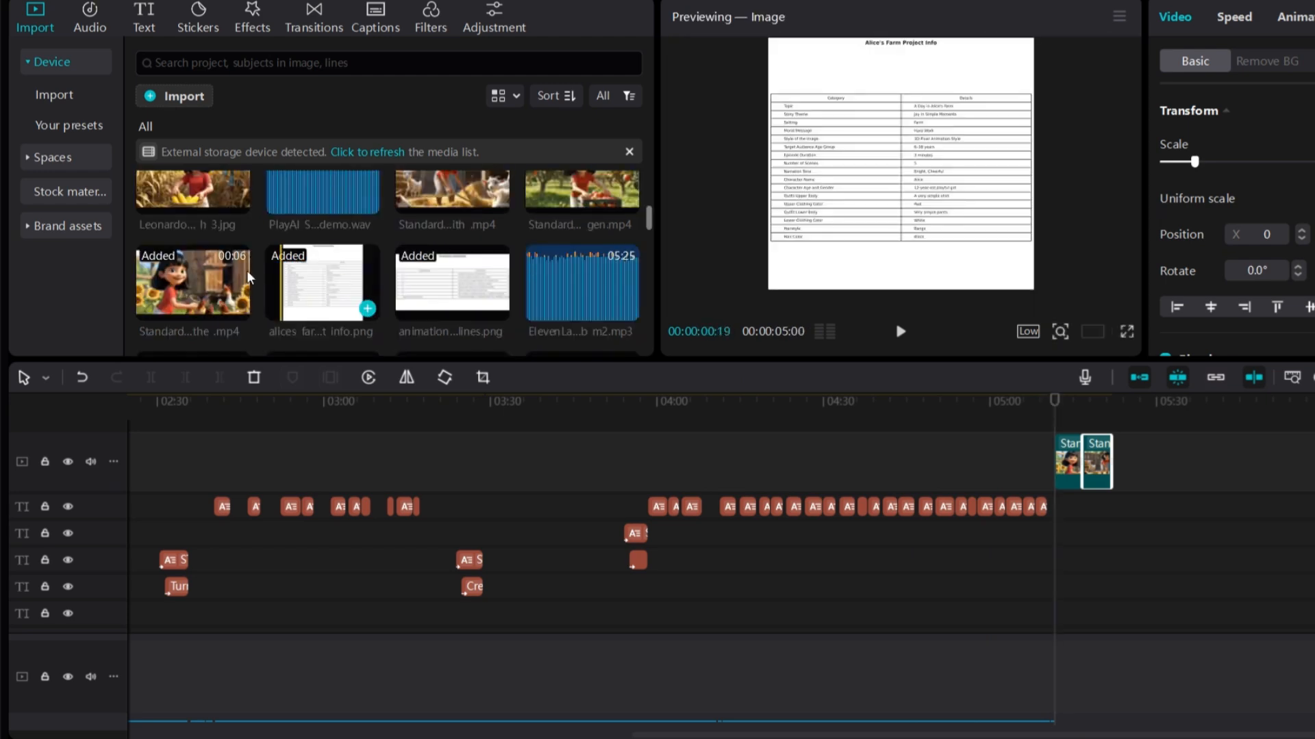
pyautogui.moveTo(468, 192); pyautogui.dragTo(1054, 400)
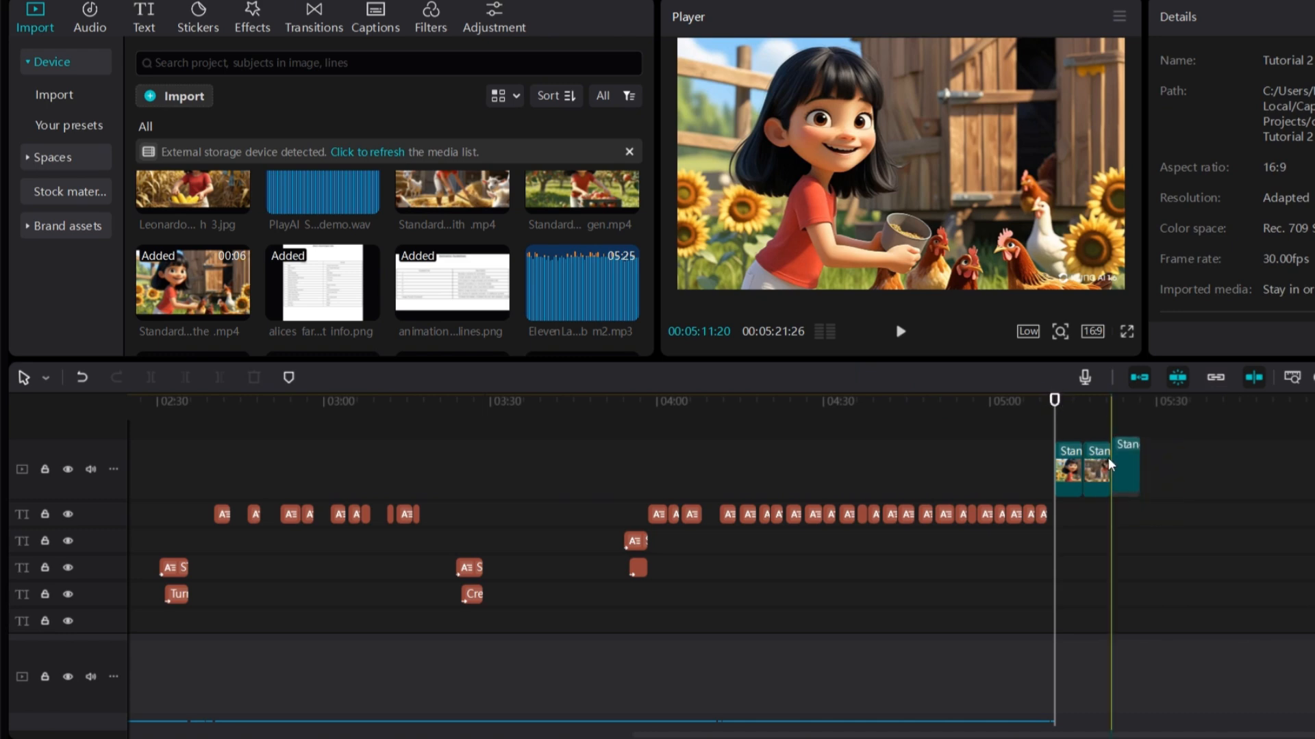
pyautogui.click(900, 332)
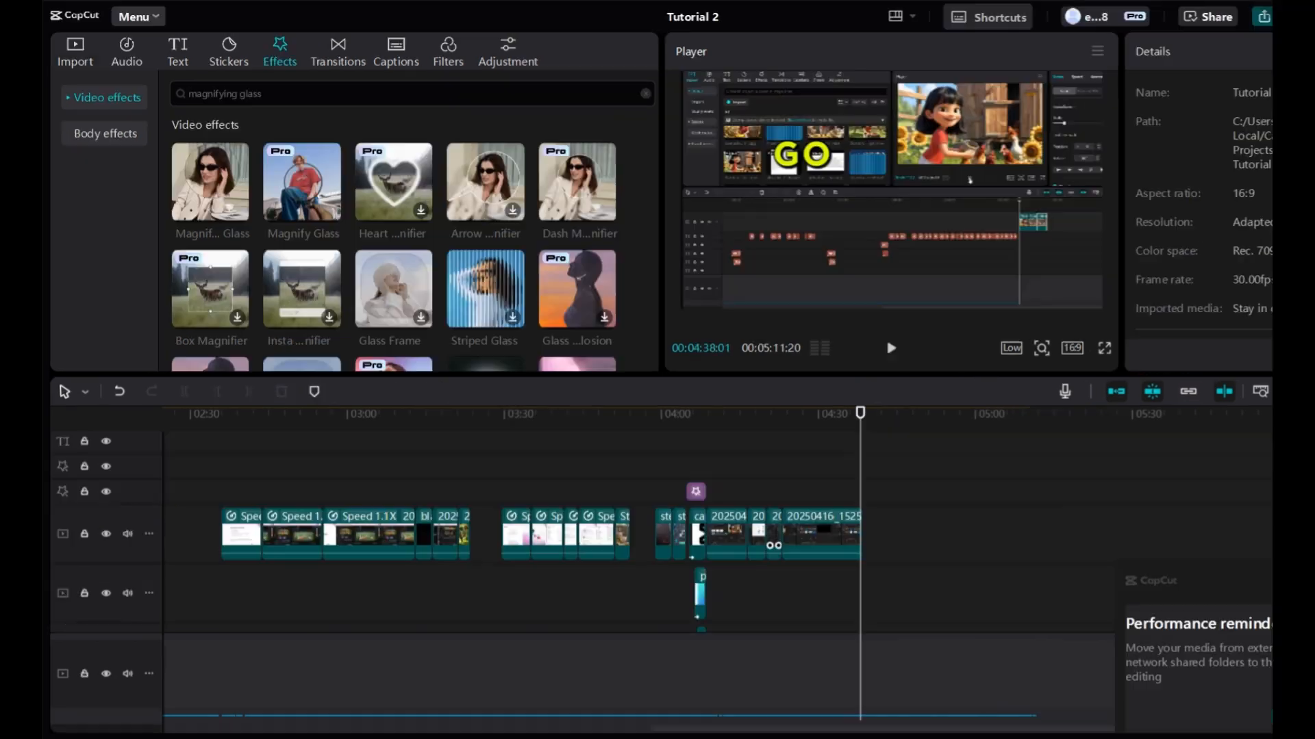
# Open the export settings for Tutorial 2 and open the codec options
pyautogui.hotkey('ctrl', 'e')
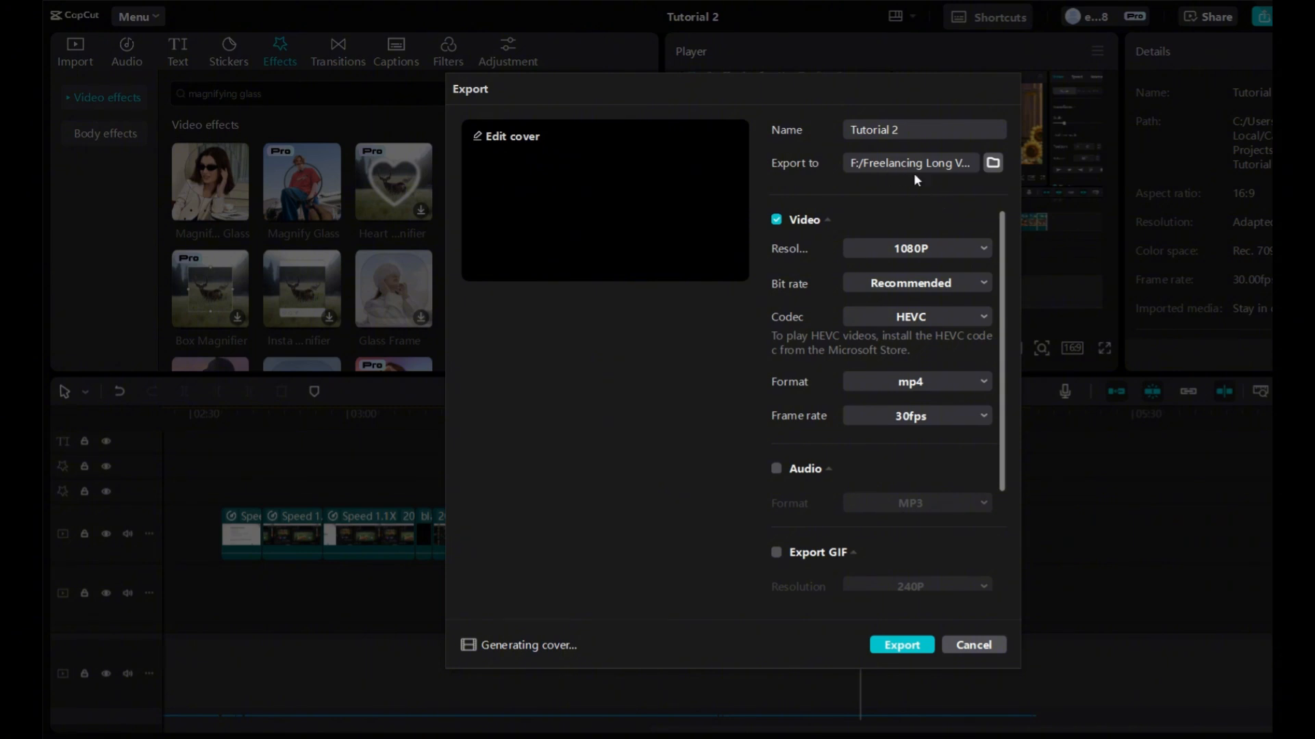
pyautogui.click(939, 319)
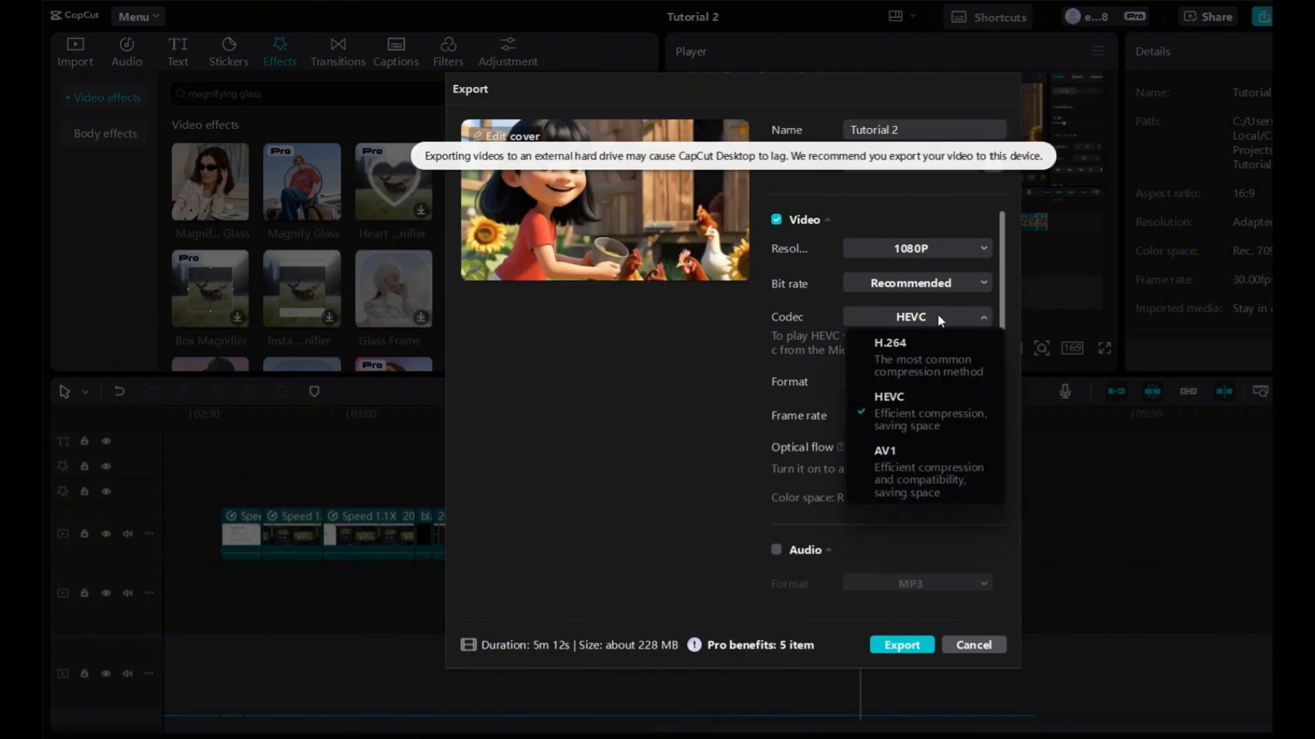